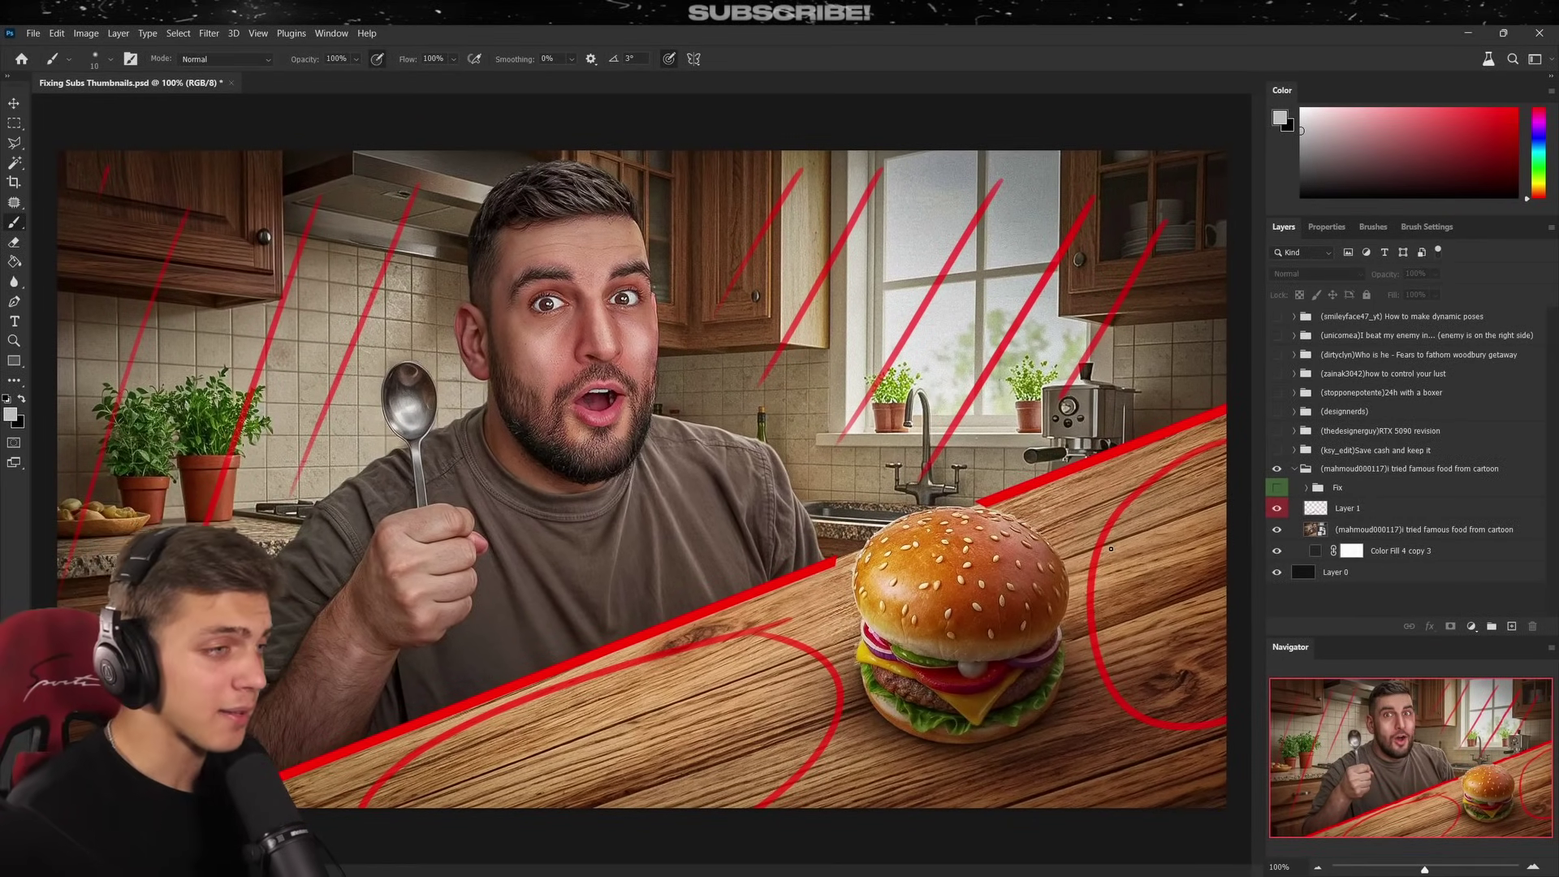
# Reveal the Fix group of the famous cartoon food thumbnail, hide its red markup, and compare the original with the fixed version
pyautogui.click(1276, 487)
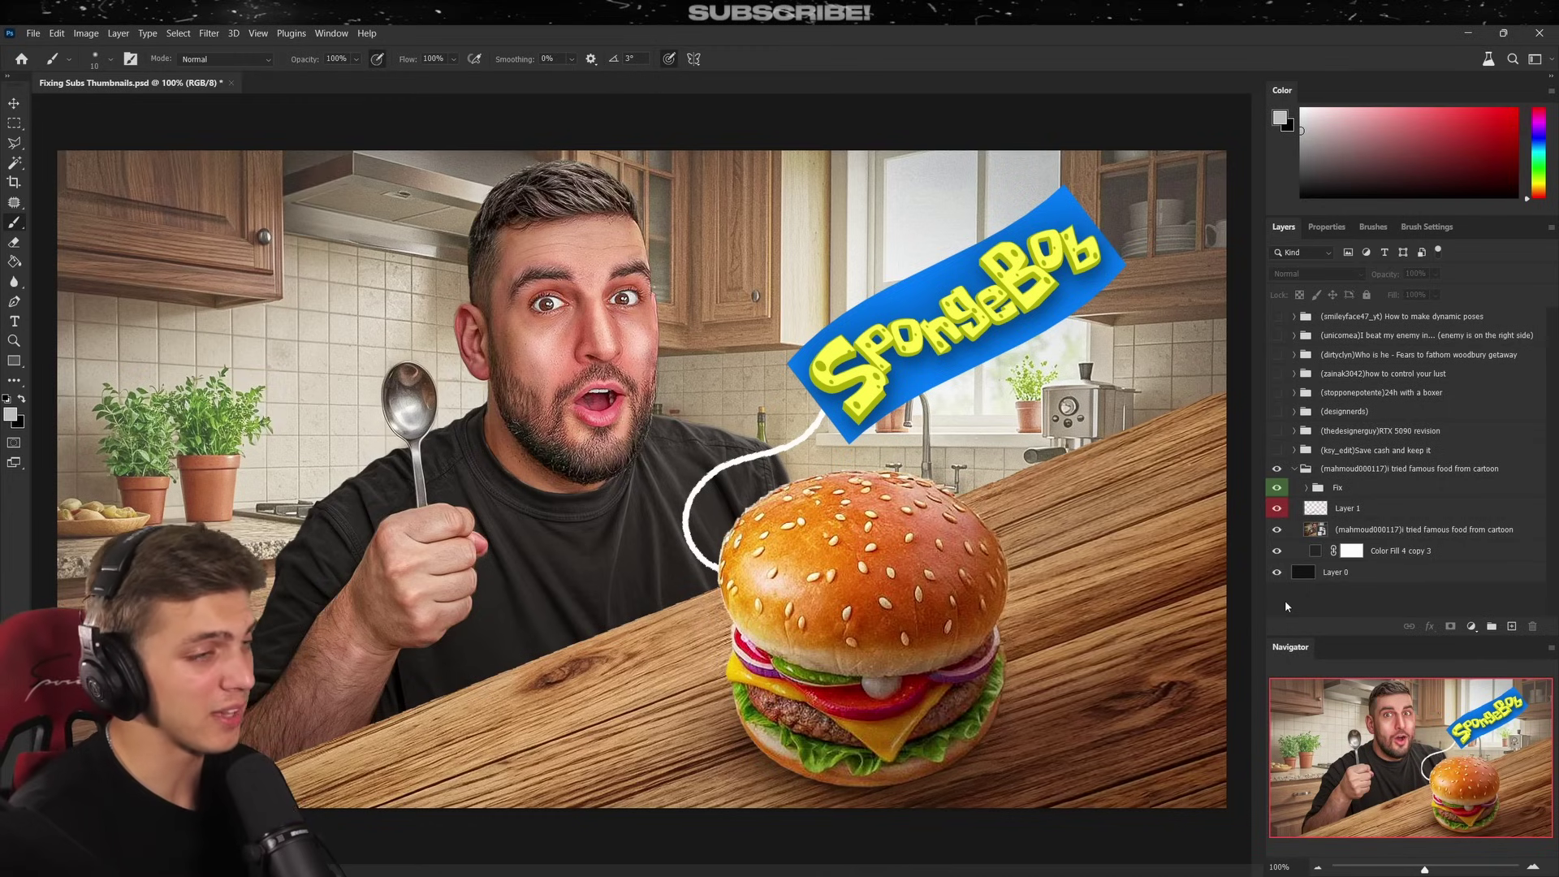
pyautogui.click(1276, 508)
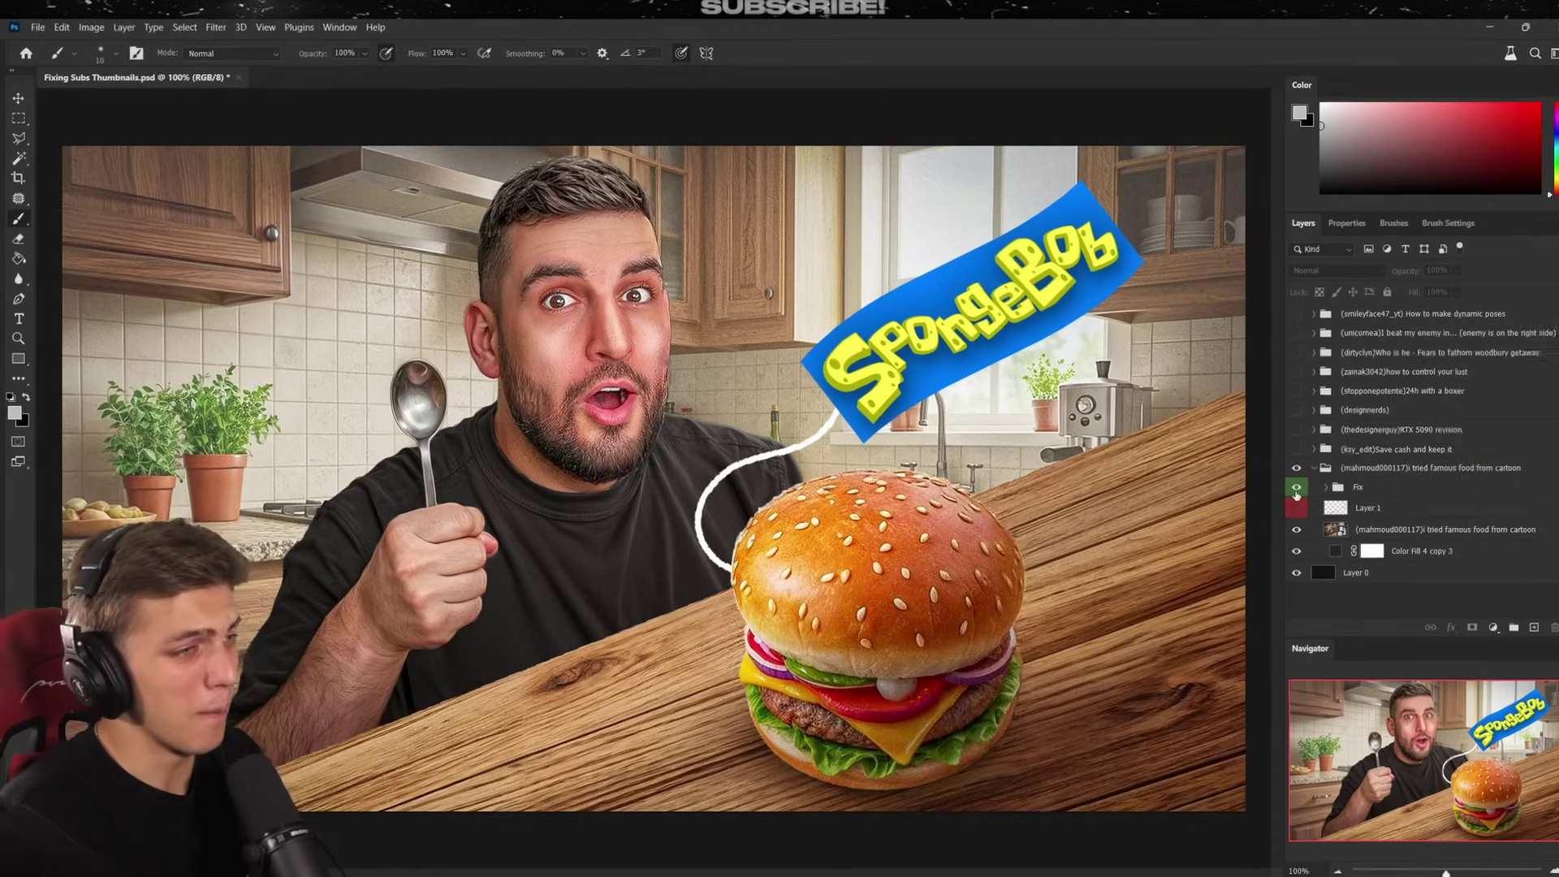
pyautogui.click(1277, 488)
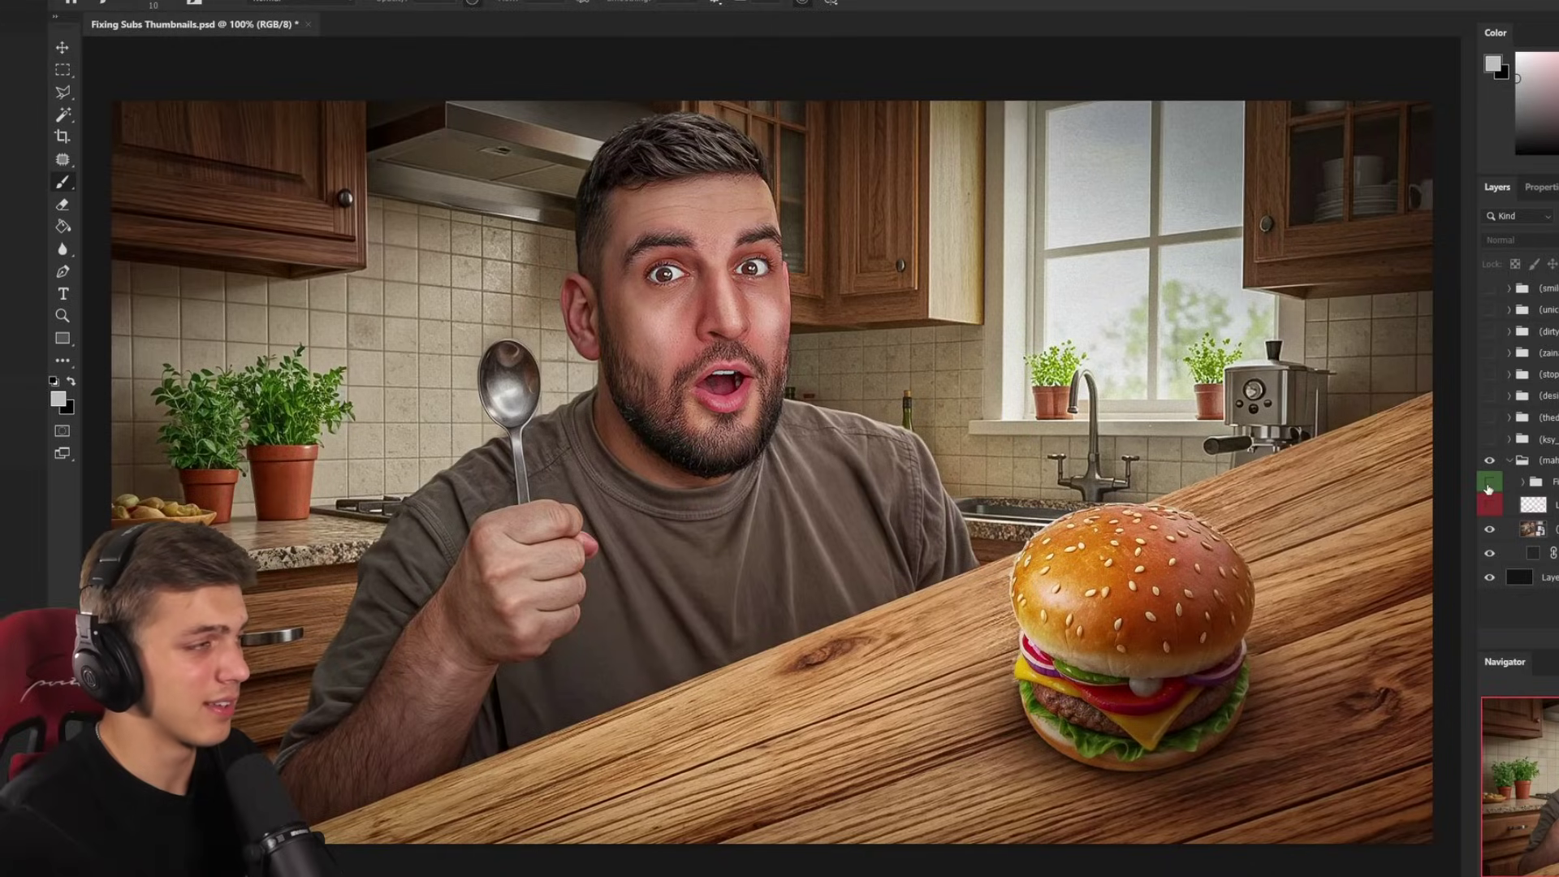
pyautogui.click(1489, 484)
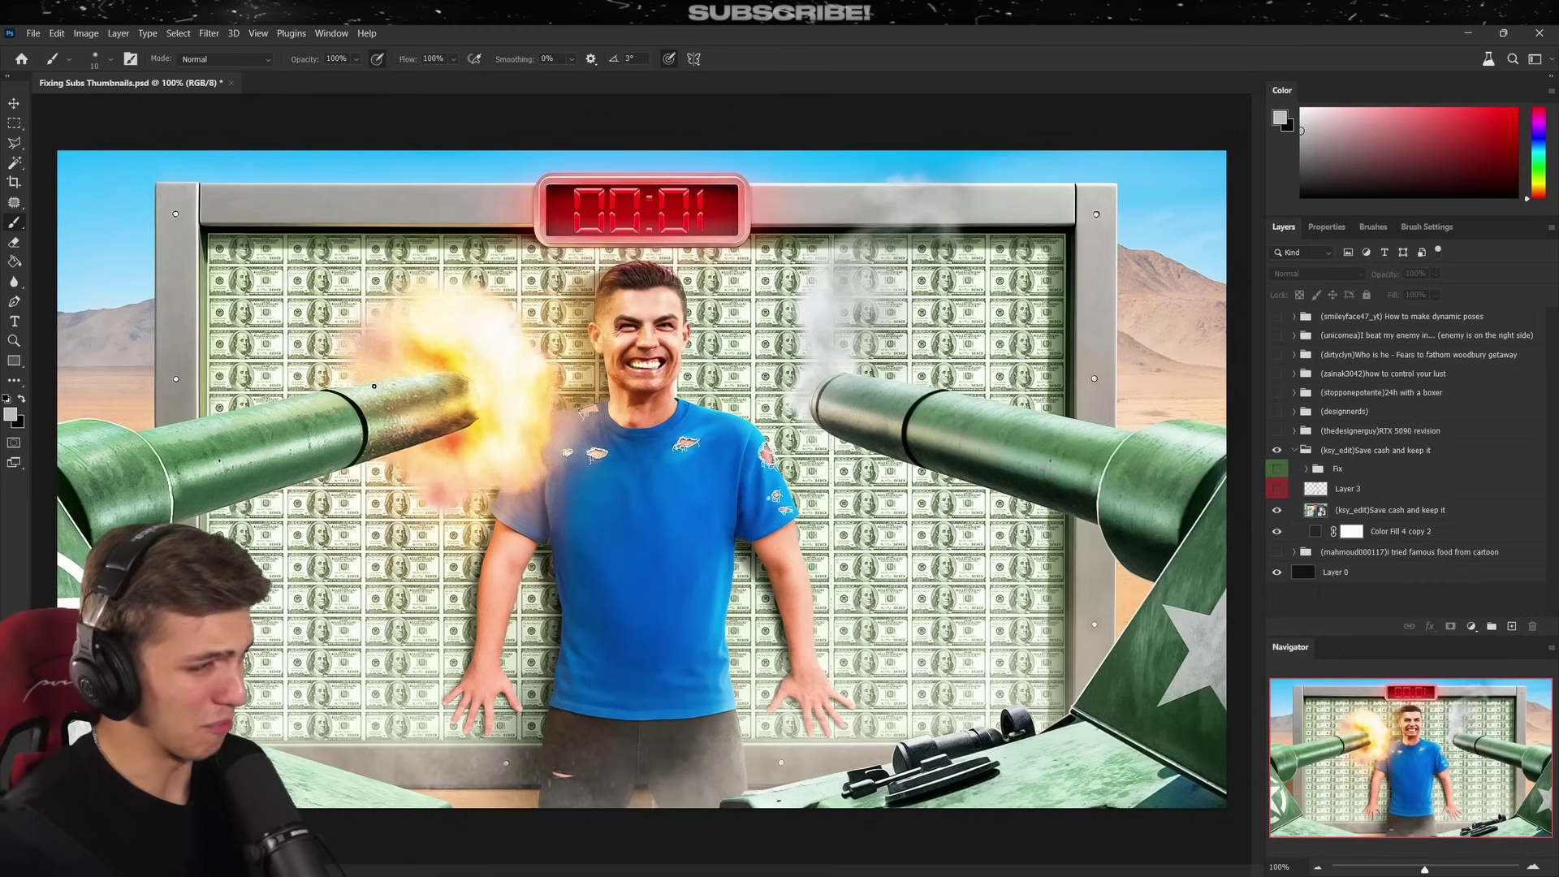
# Show the red markup on the "Save cash and keep it" thumbnail and reposition the fist and open-hand cutouts around the blue-shirted man's head
pyautogui.click(1276, 488)
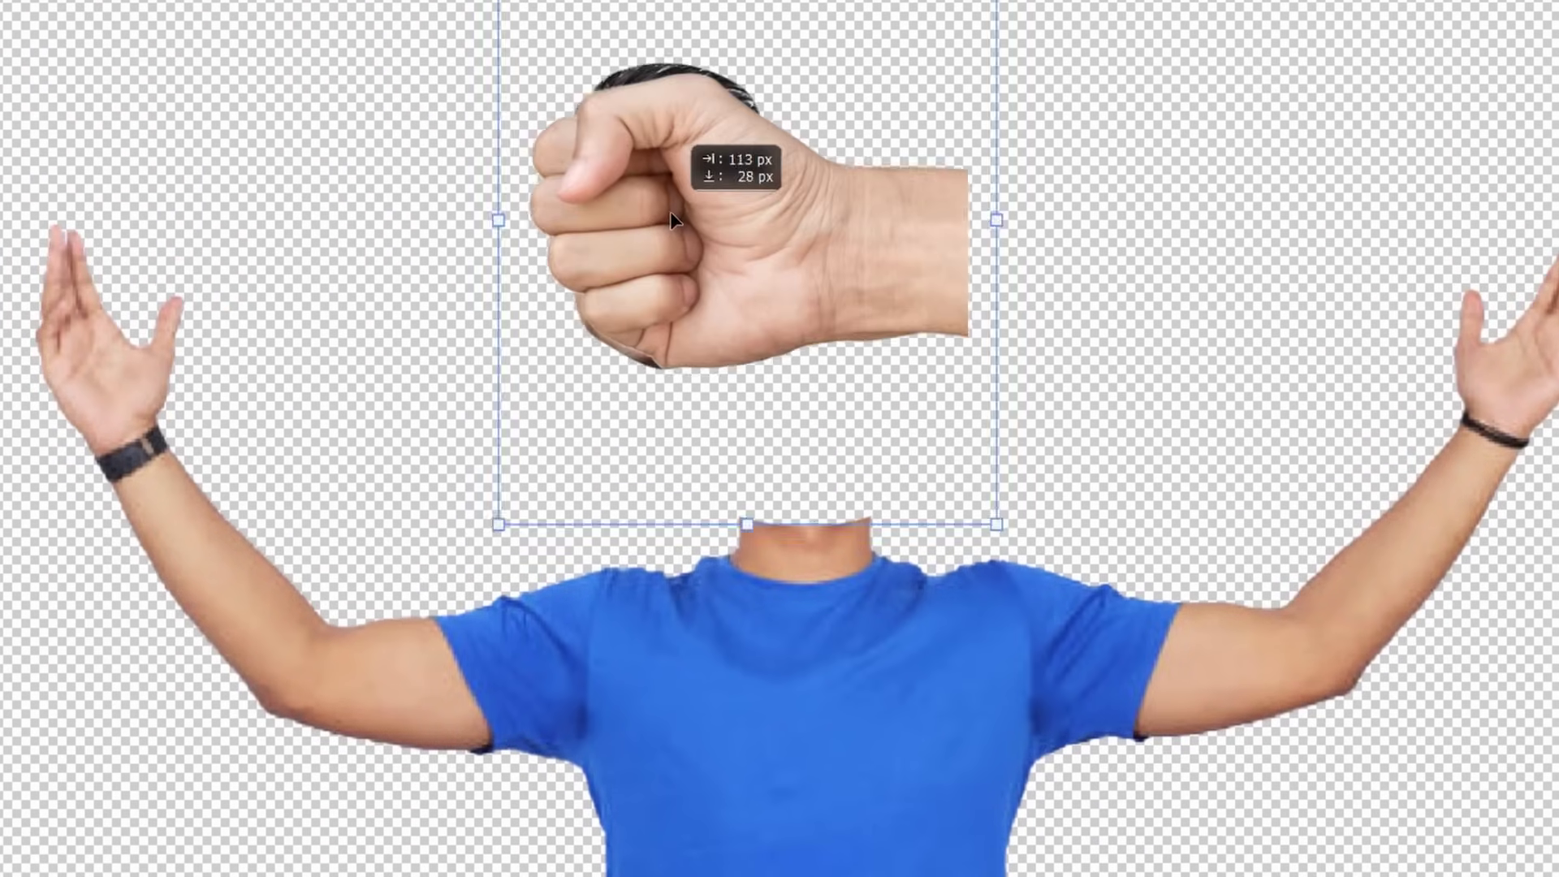
pyautogui.moveTo(670, 211); pyautogui.dragTo(758, 323)
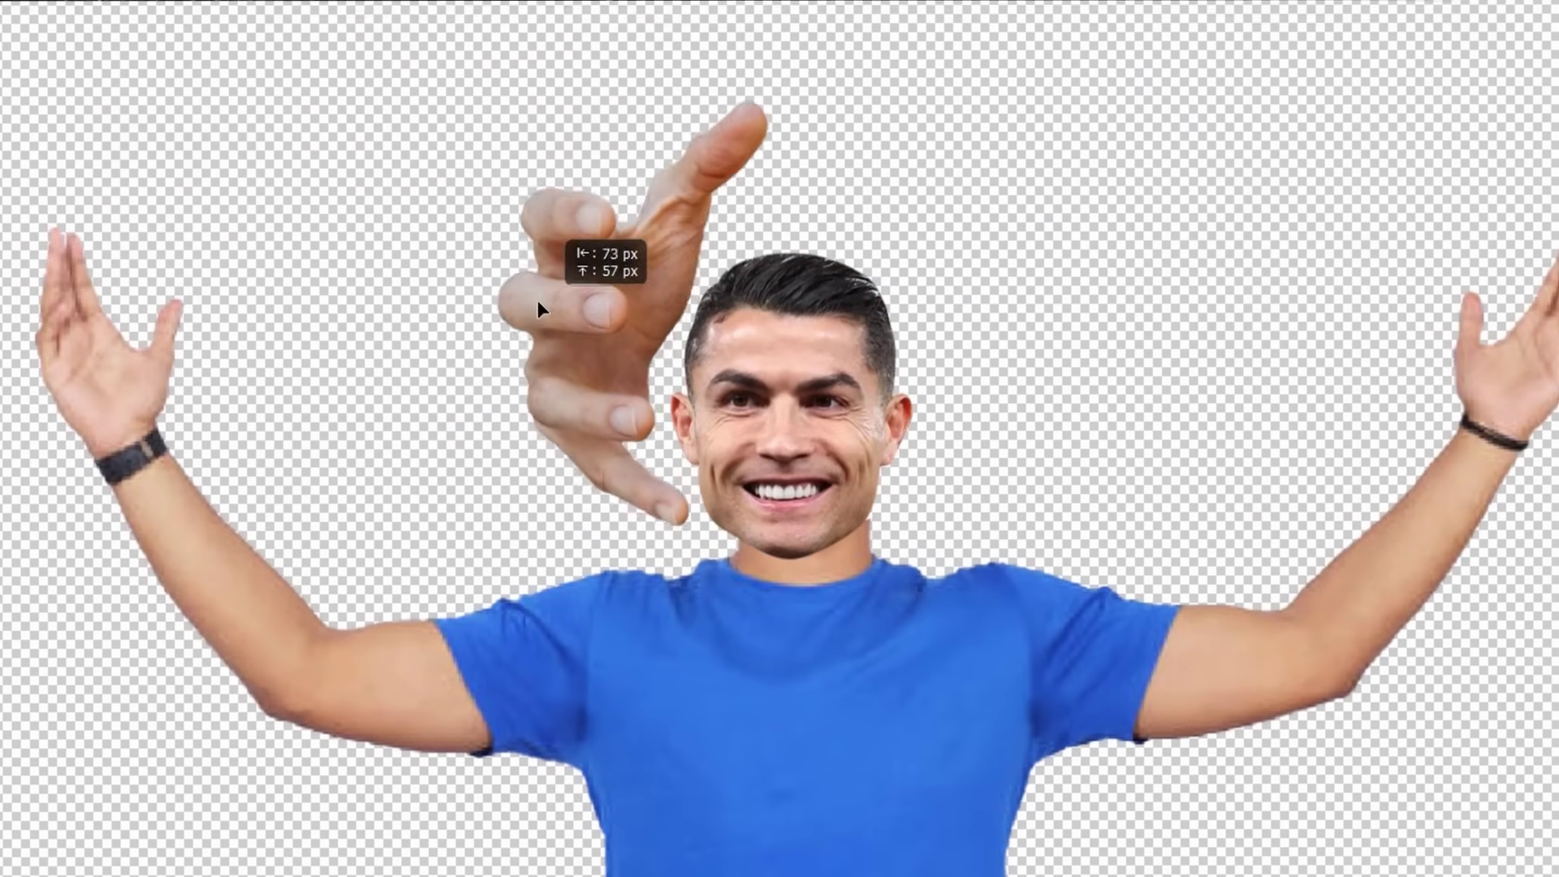
pyautogui.moveTo(537, 299); pyautogui.dragTo(25, 12)
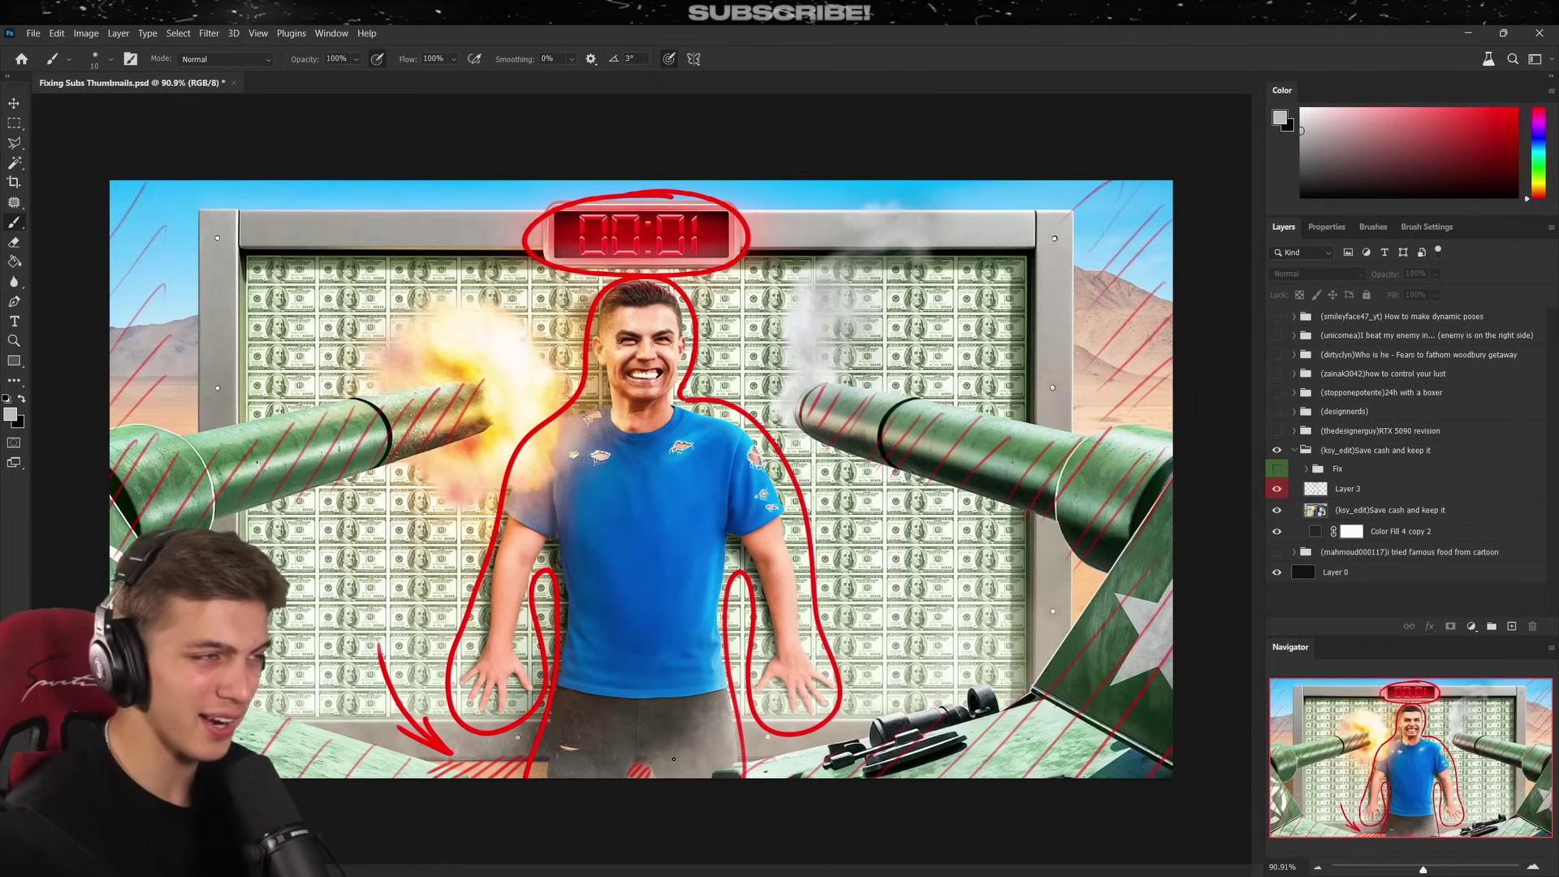
# Hide the markup on the "Save cash and keep it" thumbnail and compare the original with its Fix group
pyautogui.click(1276, 488)
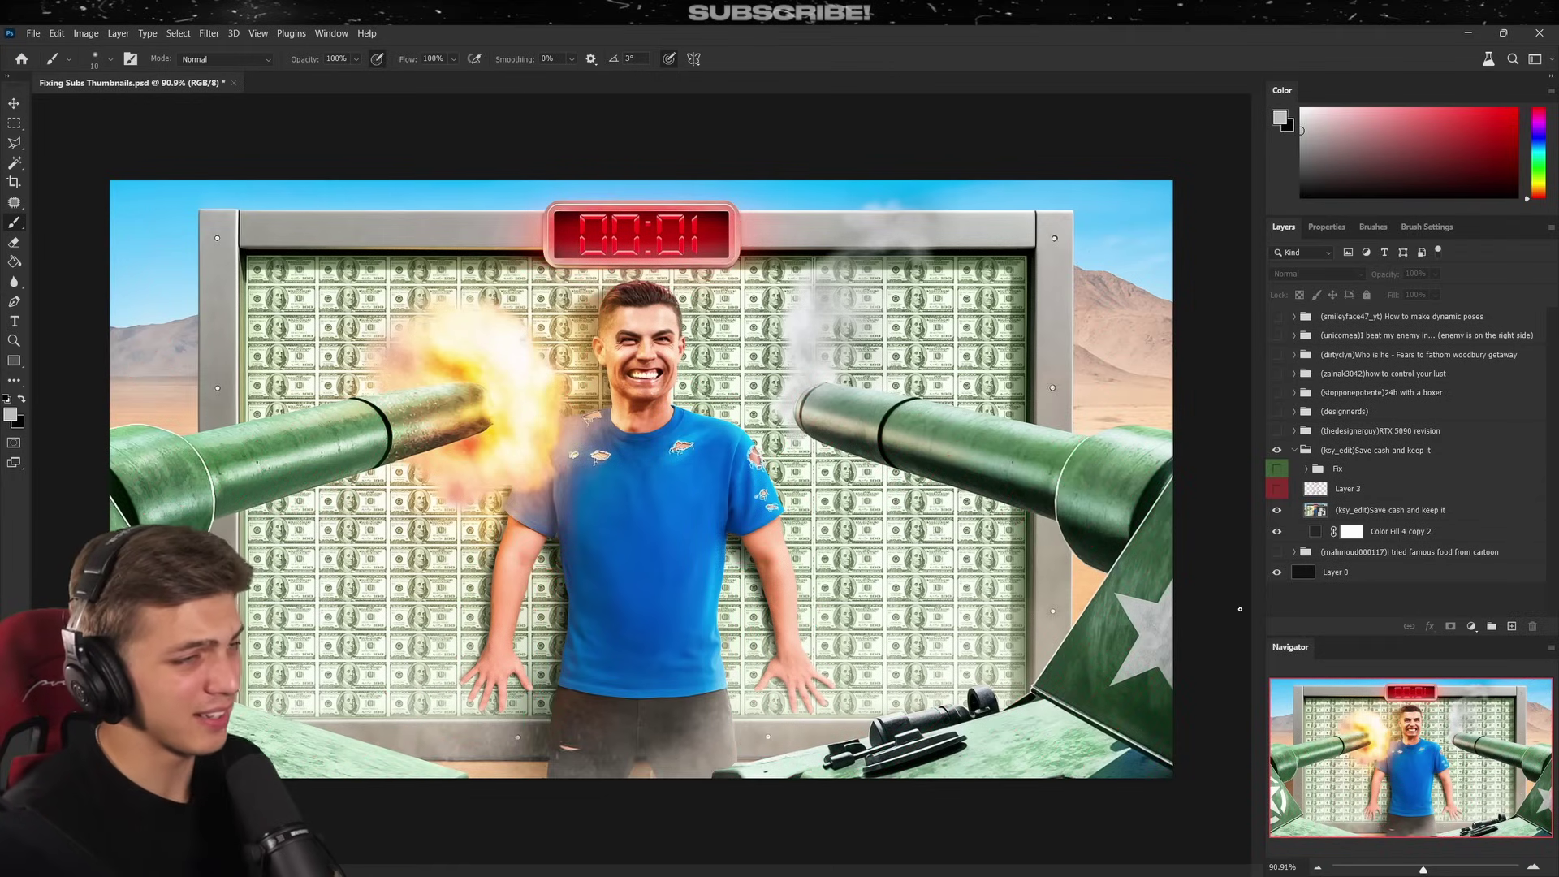
pyautogui.click(1276, 468)
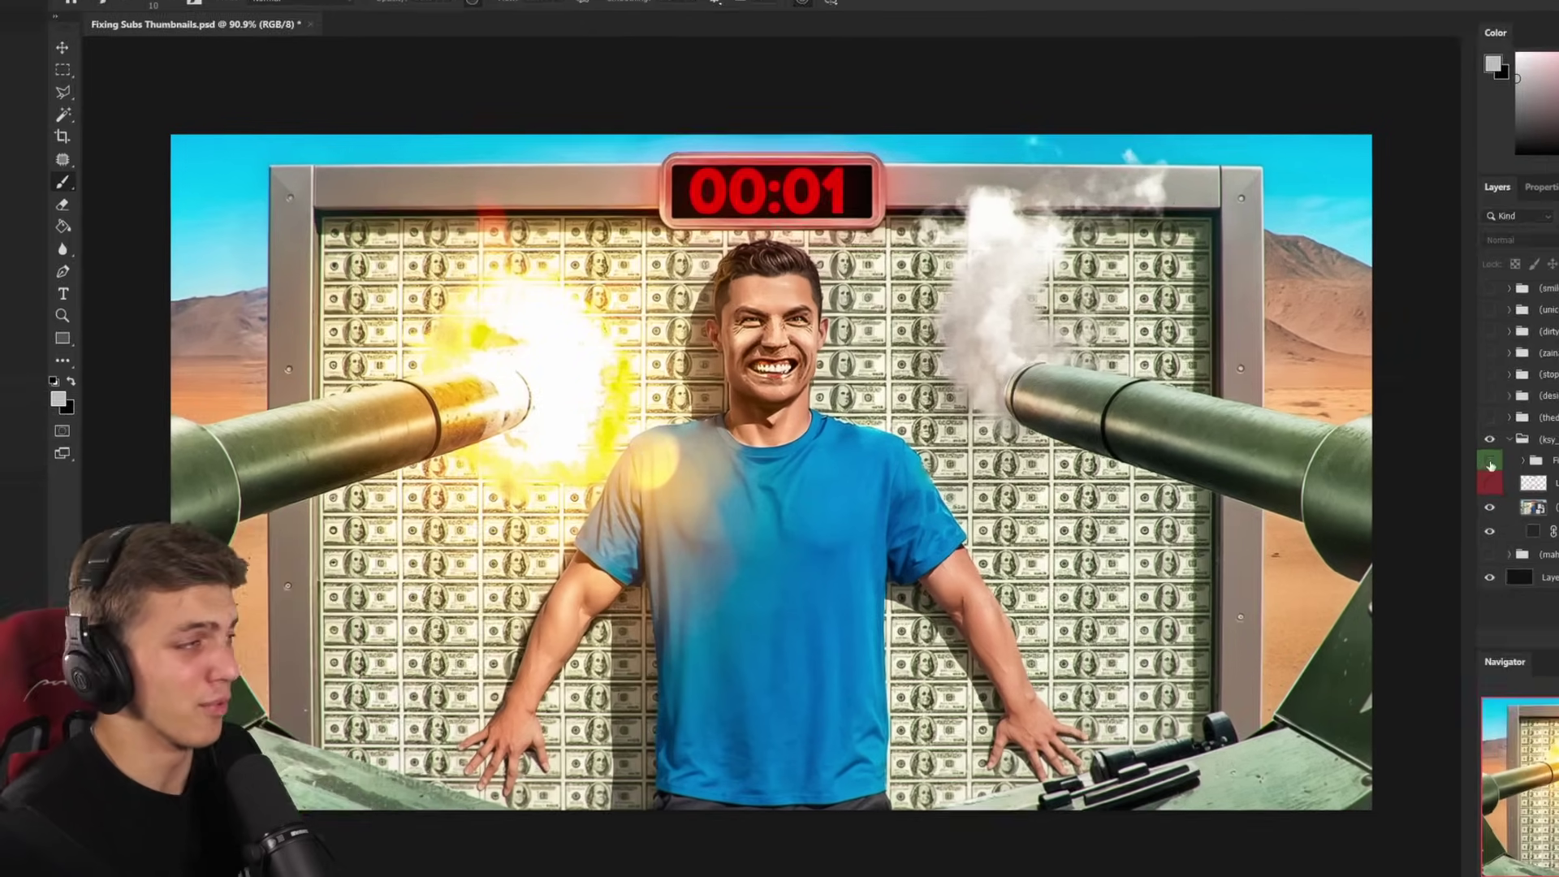
pyautogui.click(1276, 469)
pyautogui.click(1489, 460)
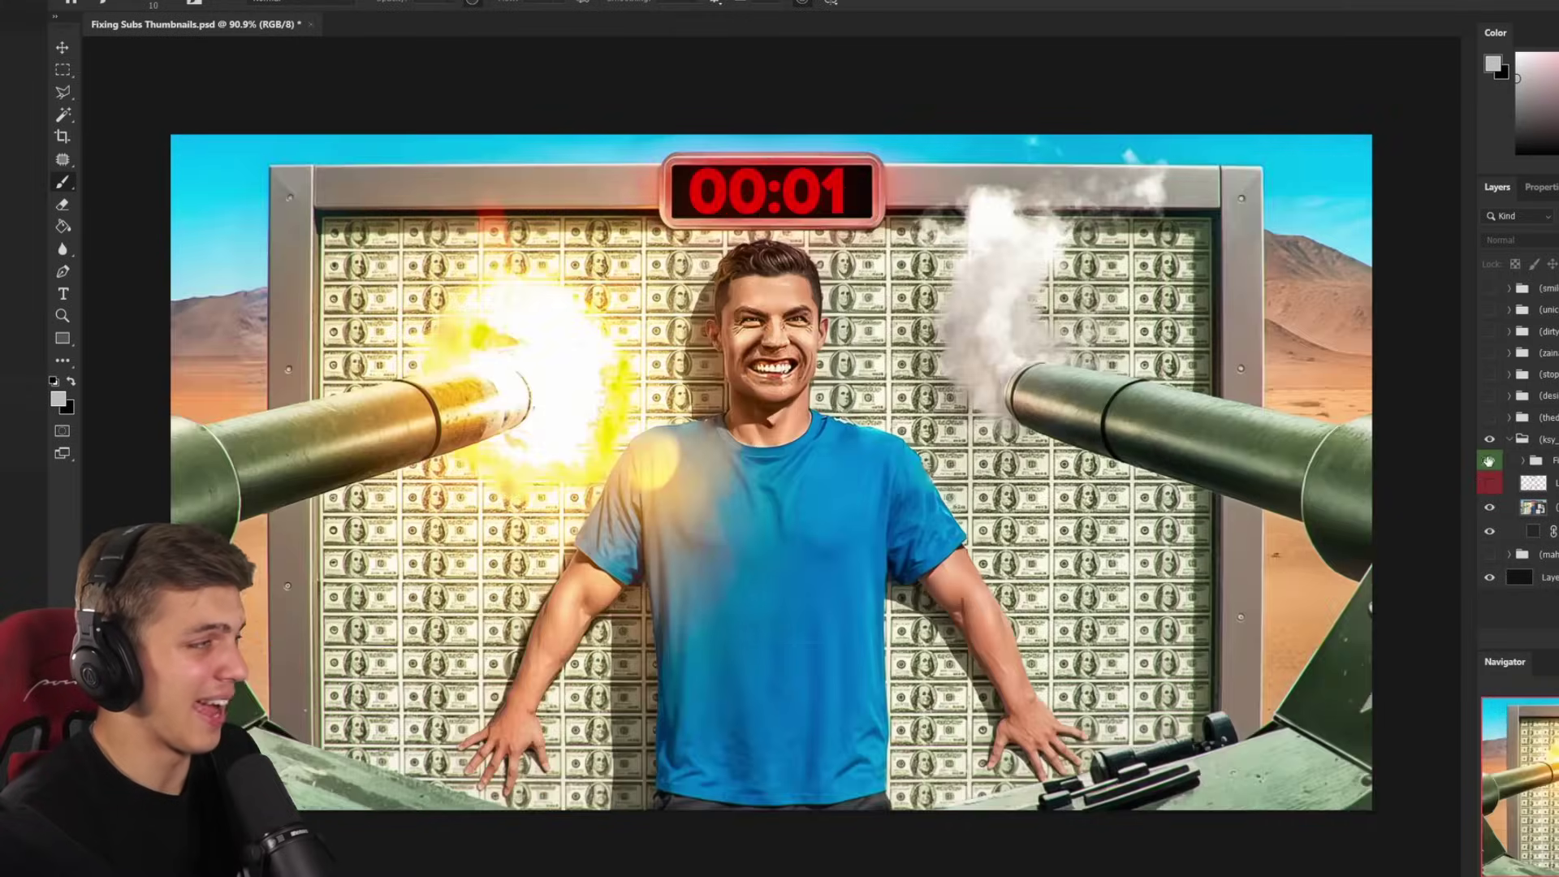
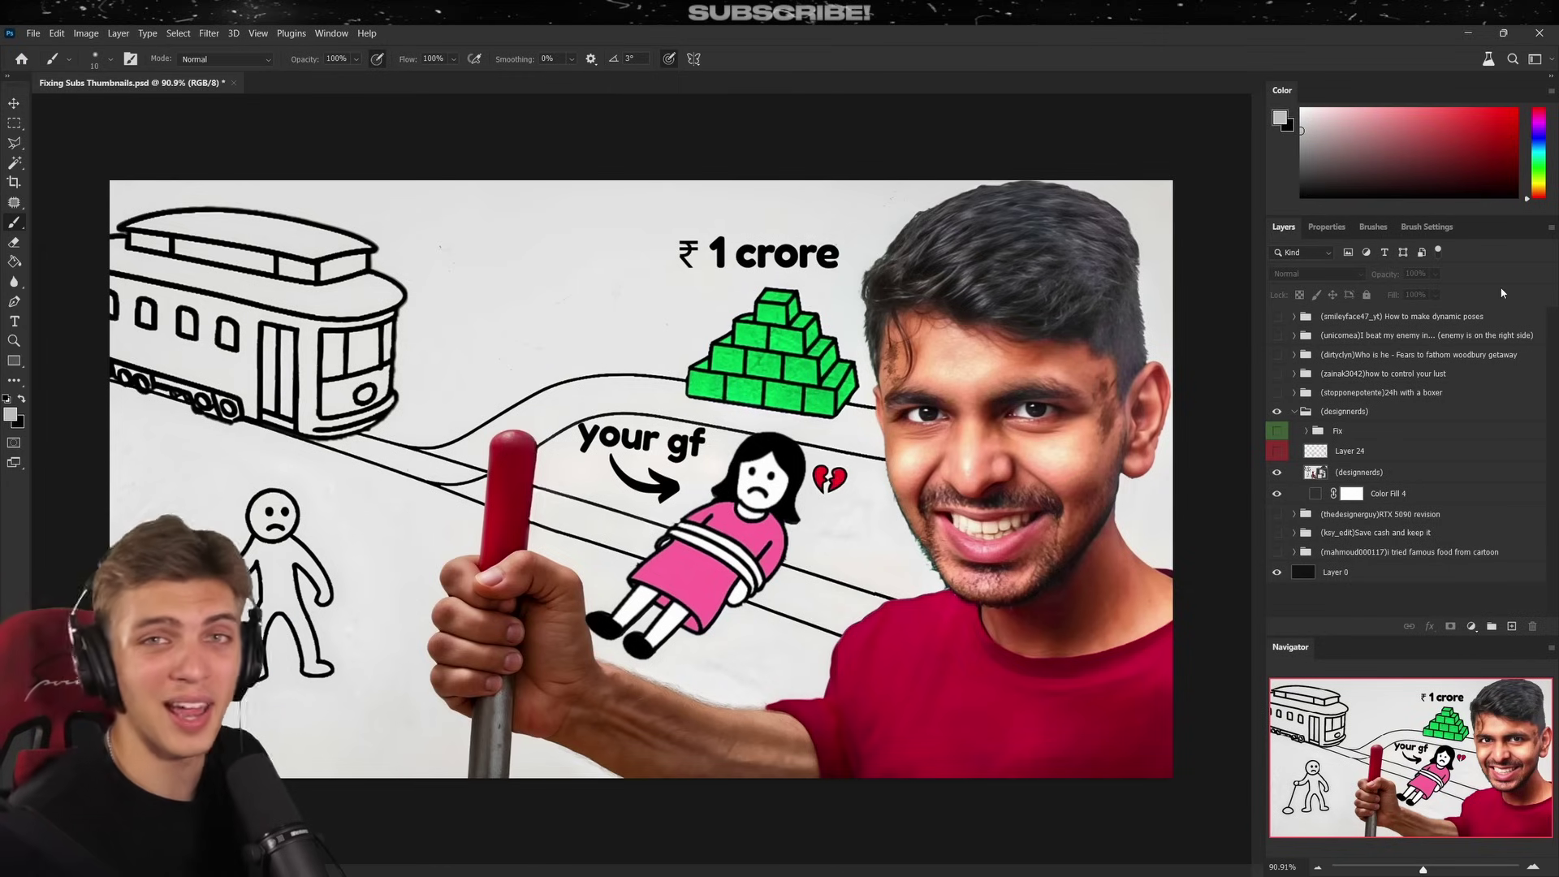
# Show the red markup on the "1 crore" trolley thumbnail, and compare the original with its Fix group
pyautogui.click(1277, 450)
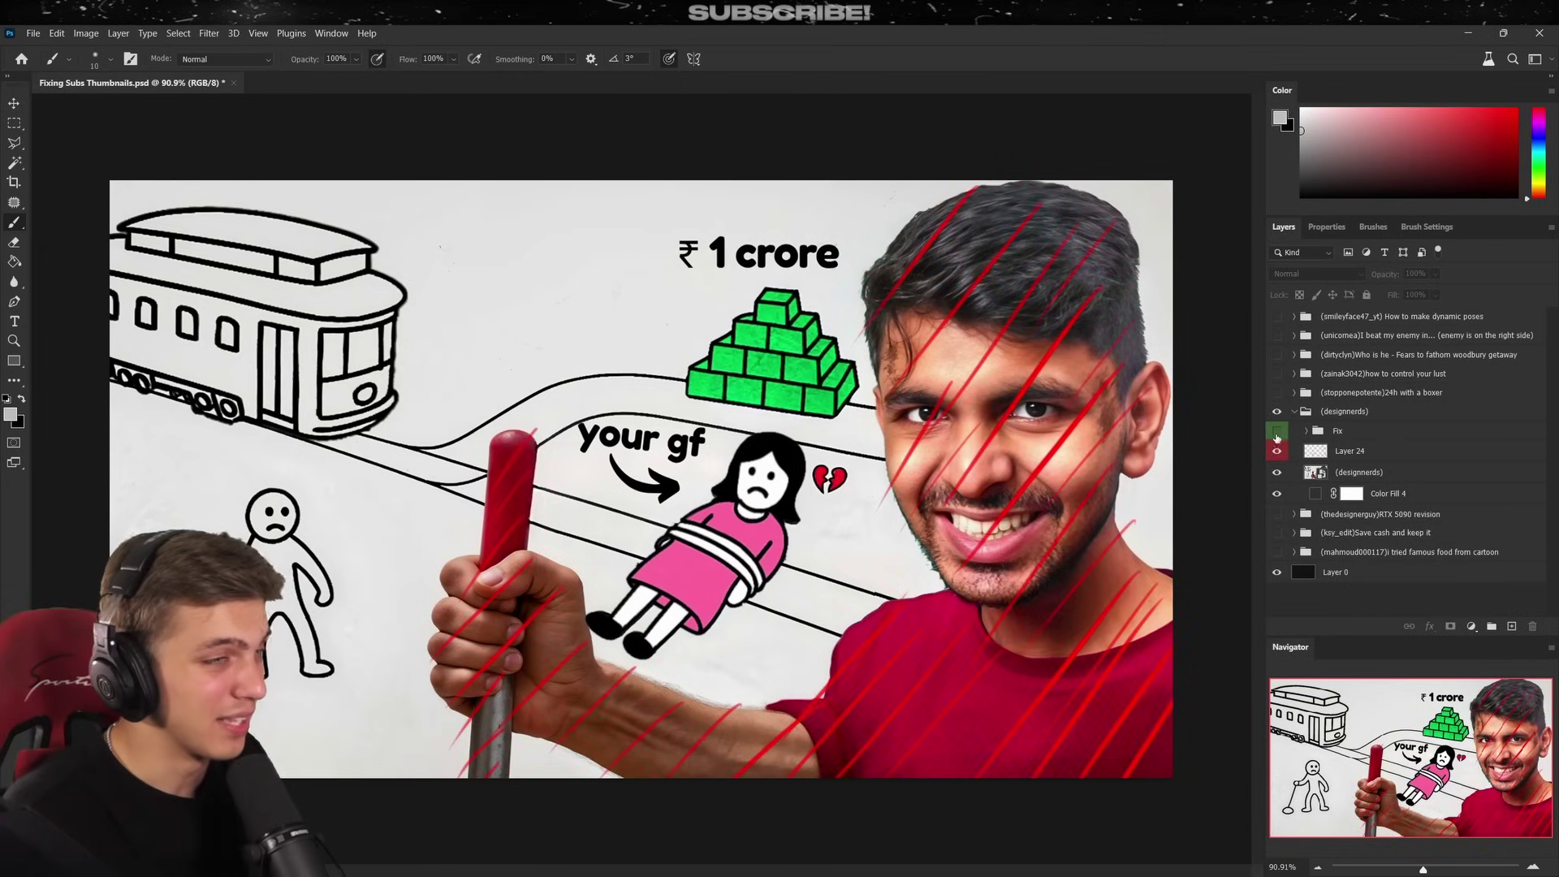
pyautogui.click(1276, 431)
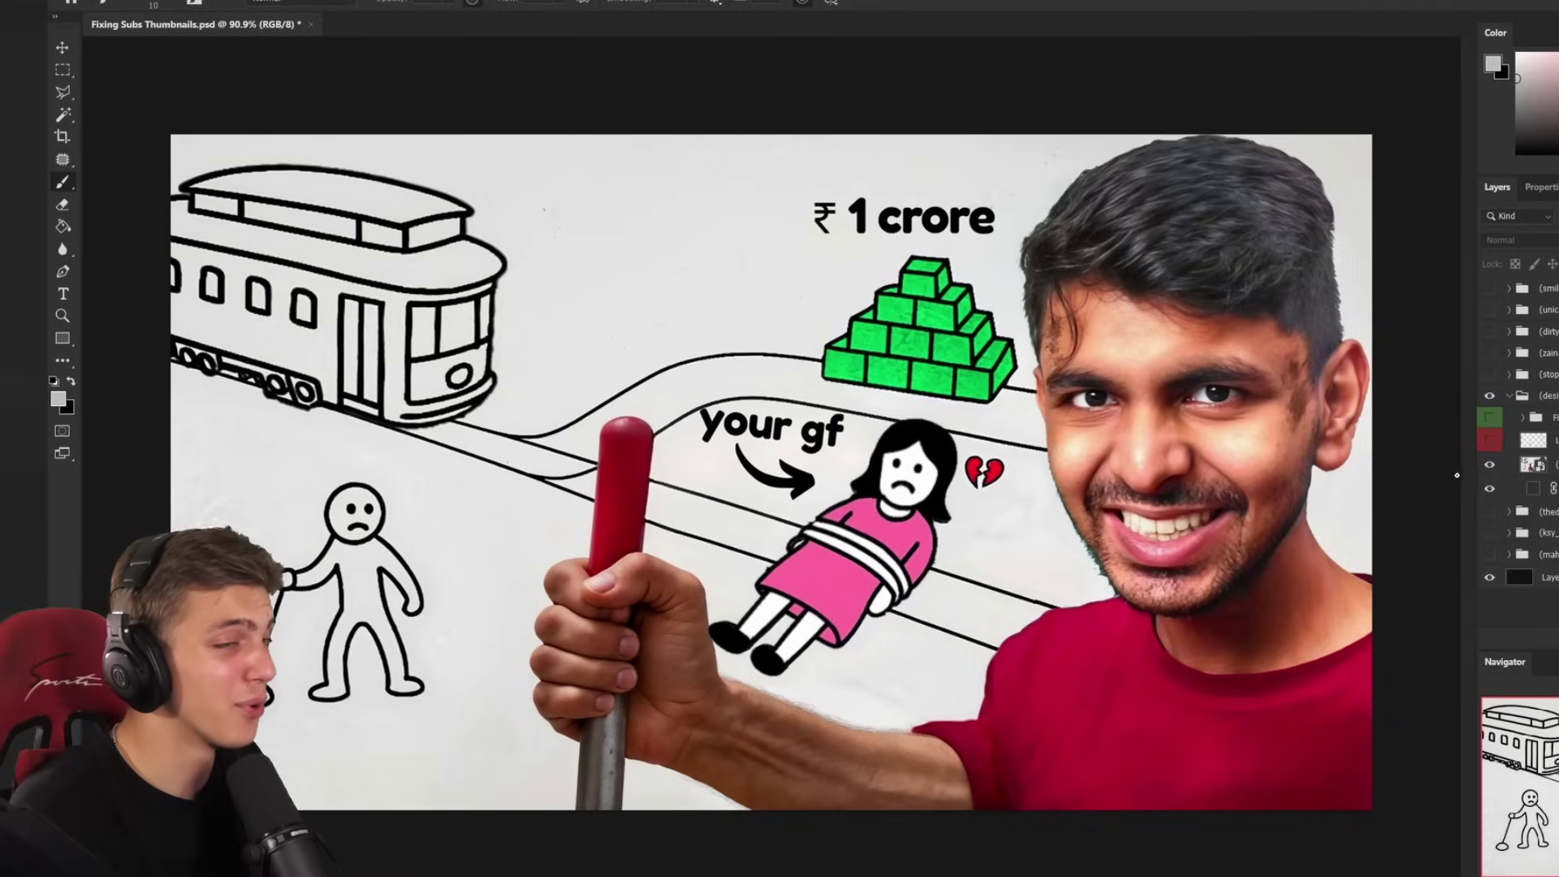
pyautogui.click(1489, 417)
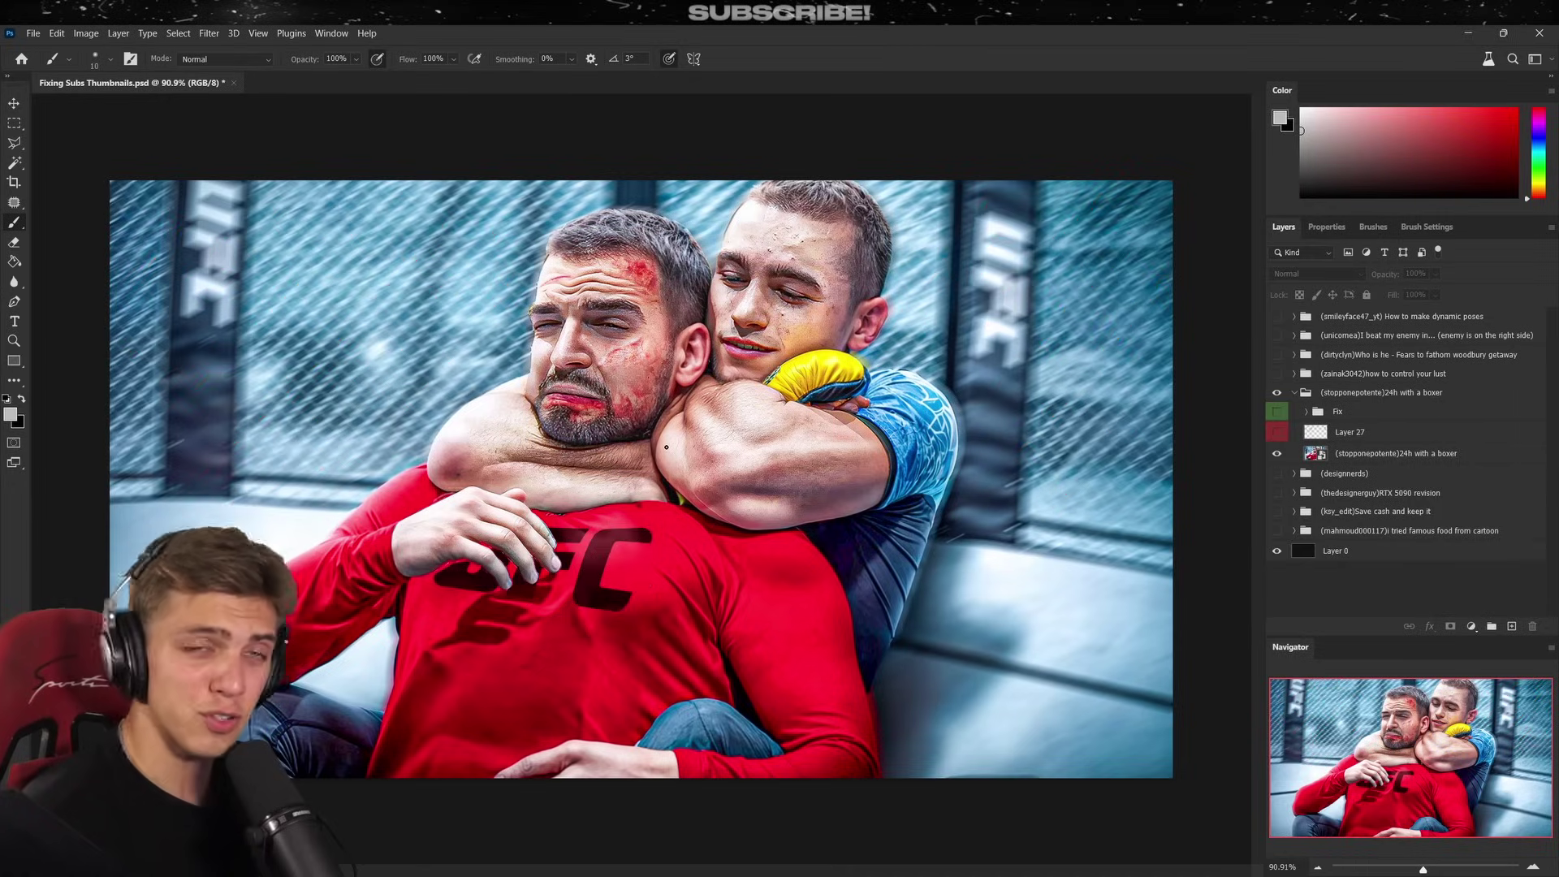
# Show the markup on the "24h with a boxer" thumbnail, swap it for the Fix group, and compare before and after
pyautogui.hotkey('ctrl', ',')
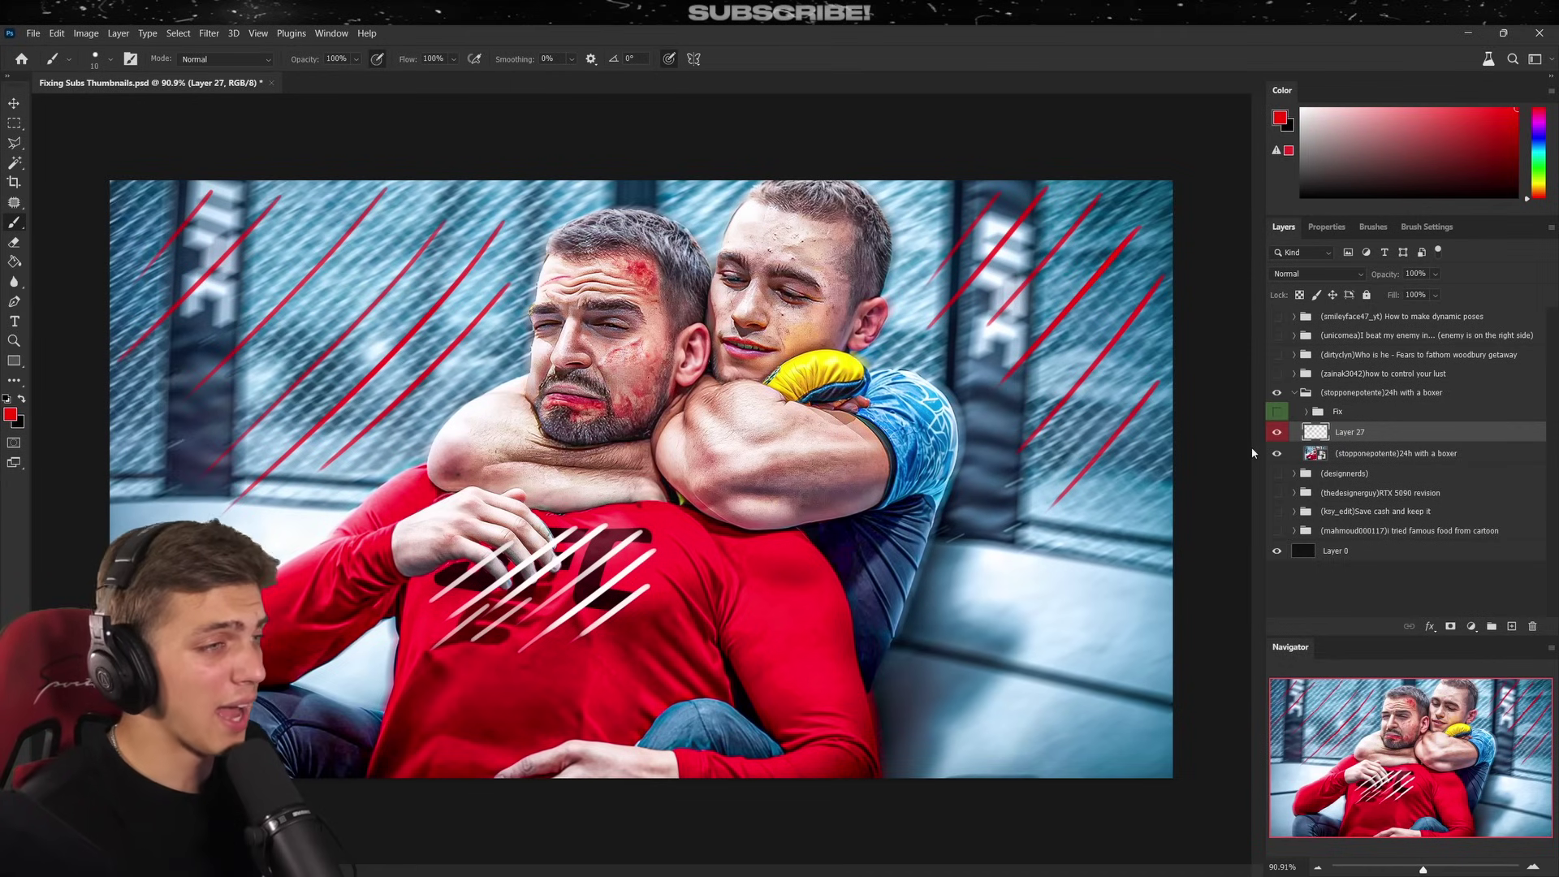
pyautogui.moveTo(1276, 432); pyautogui.dragTo(1277, 412)
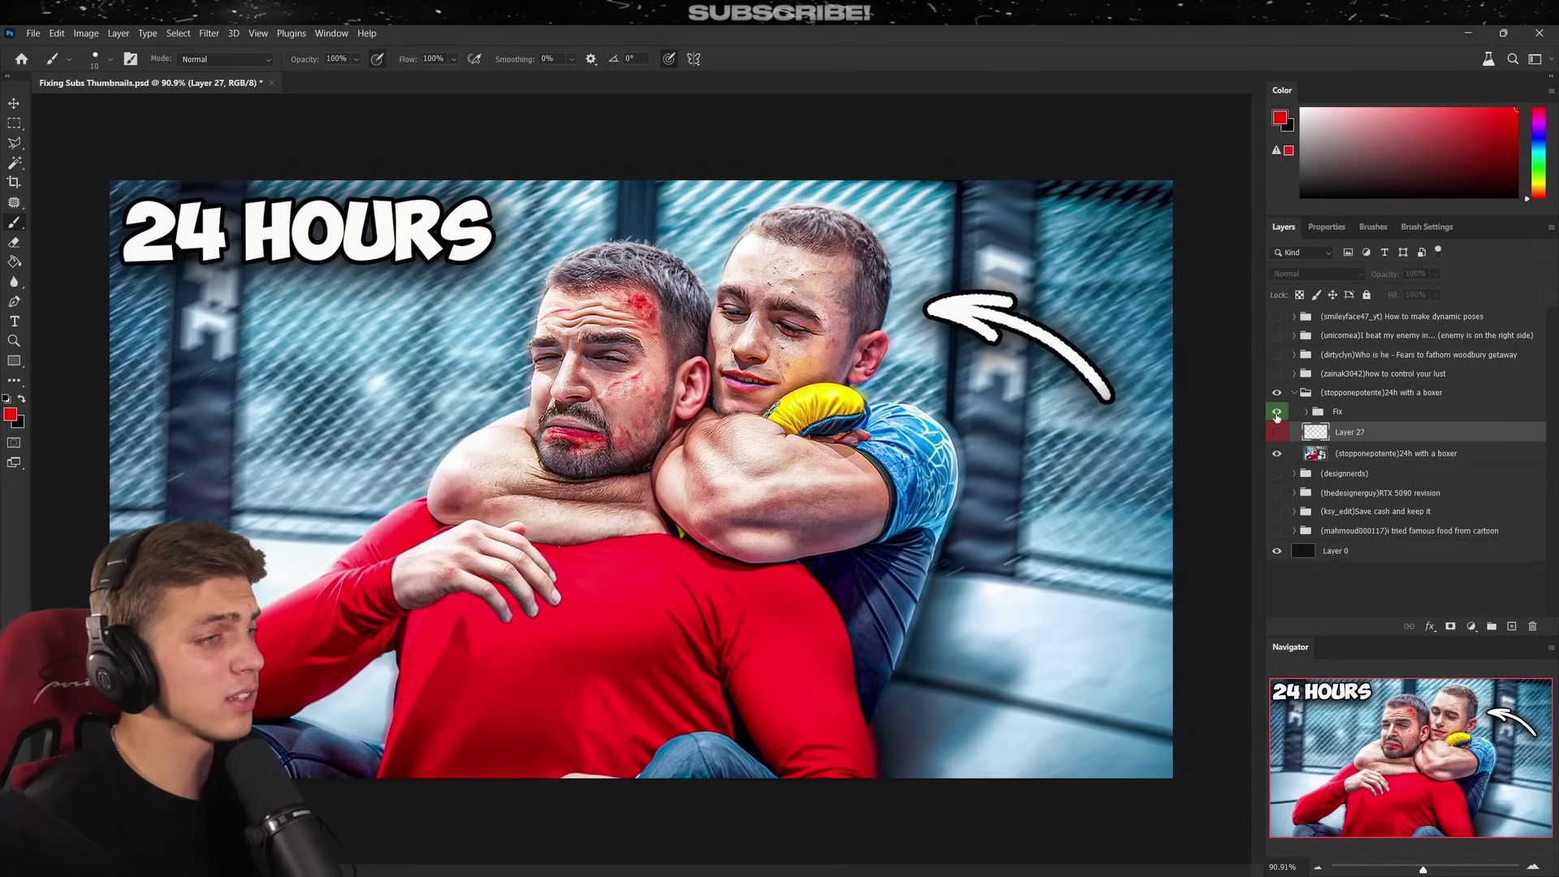
pyautogui.click(1277, 412)
pyautogui.click(1277, 412)
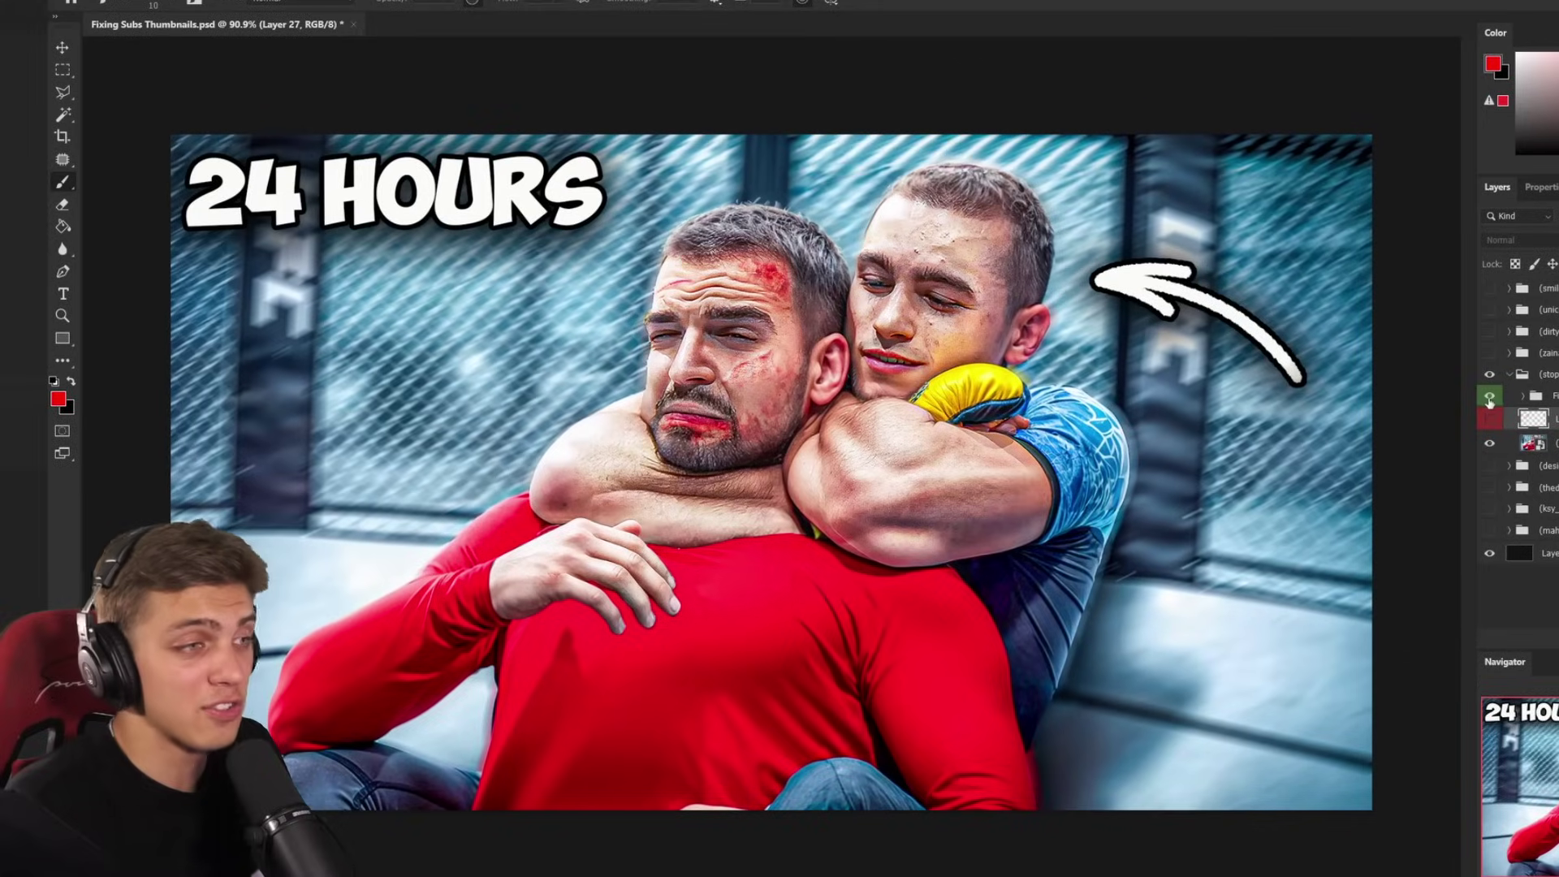
pyautogui.click(1489, 399)
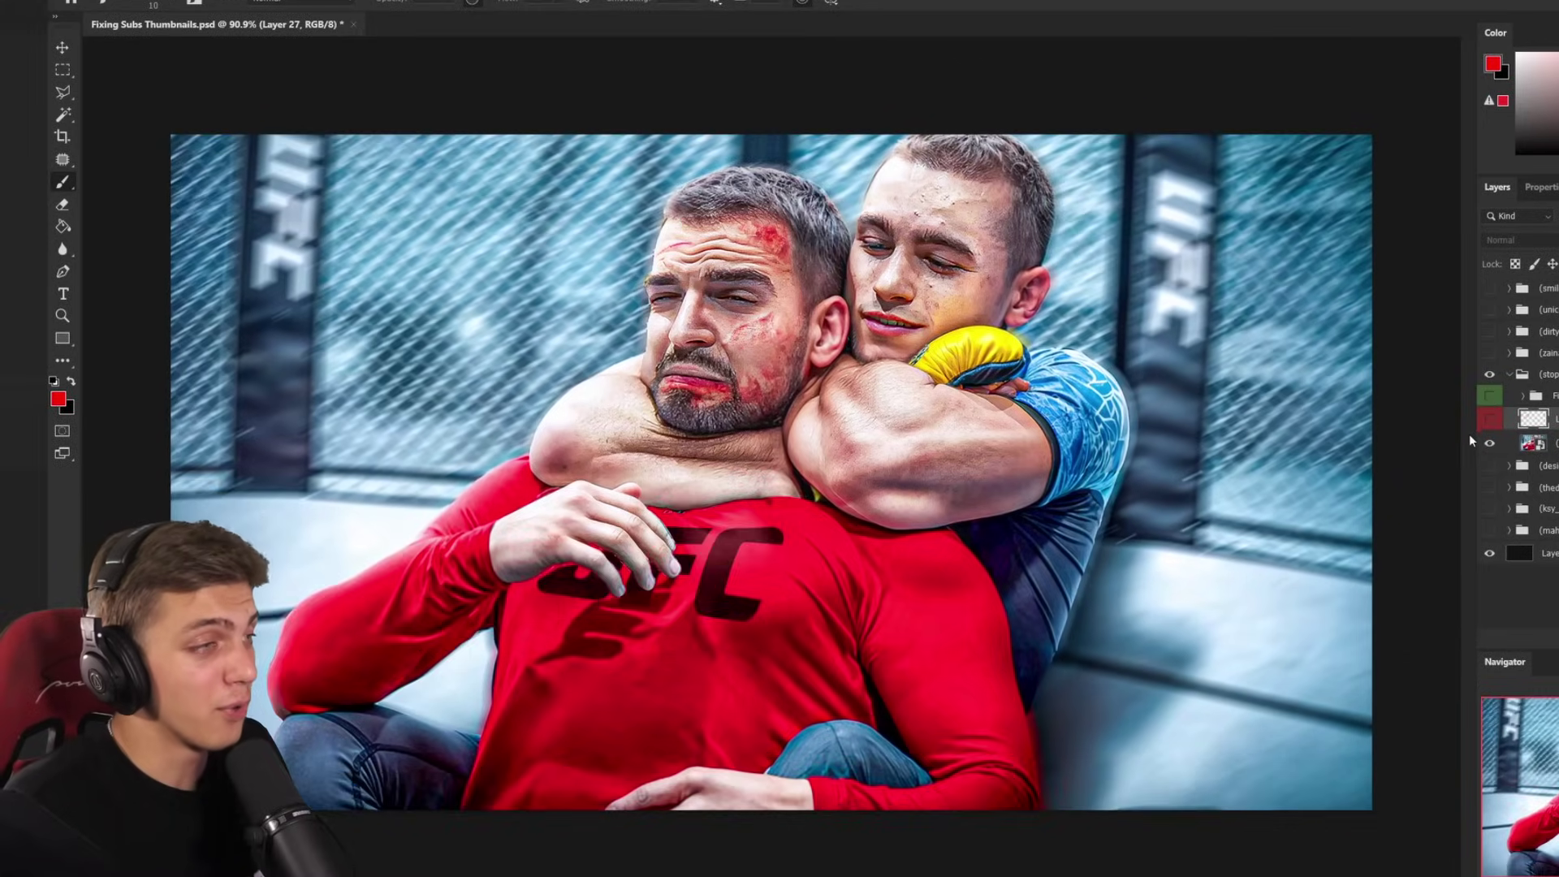
pyautogui.click(1490, 398)
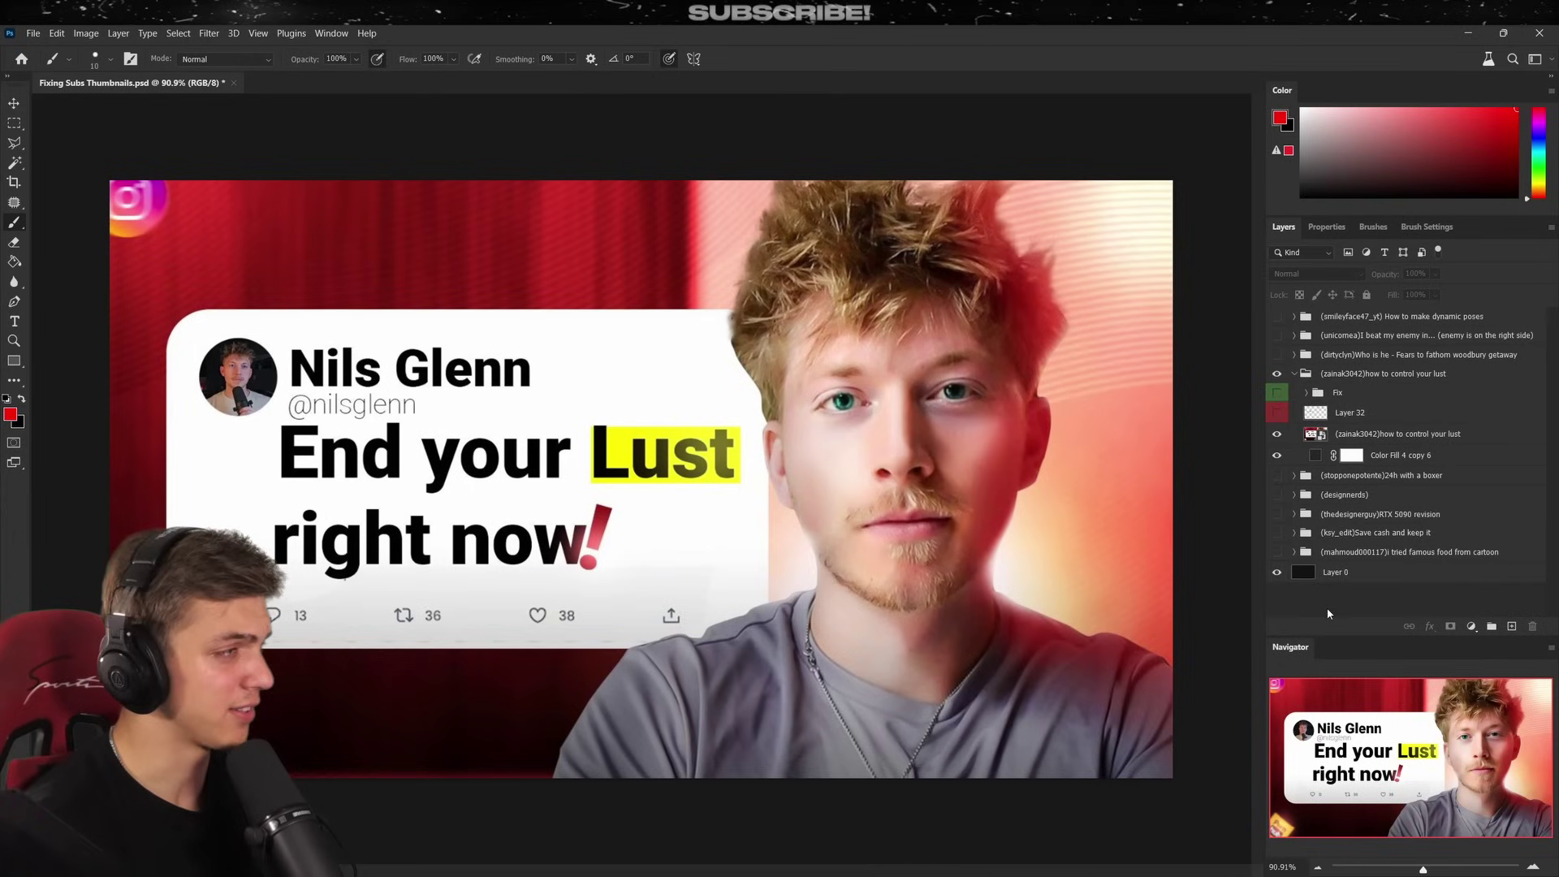
# Show the red markup layer on the "how to control your lust" thumbnail
pyautogui.click(1276, 412)
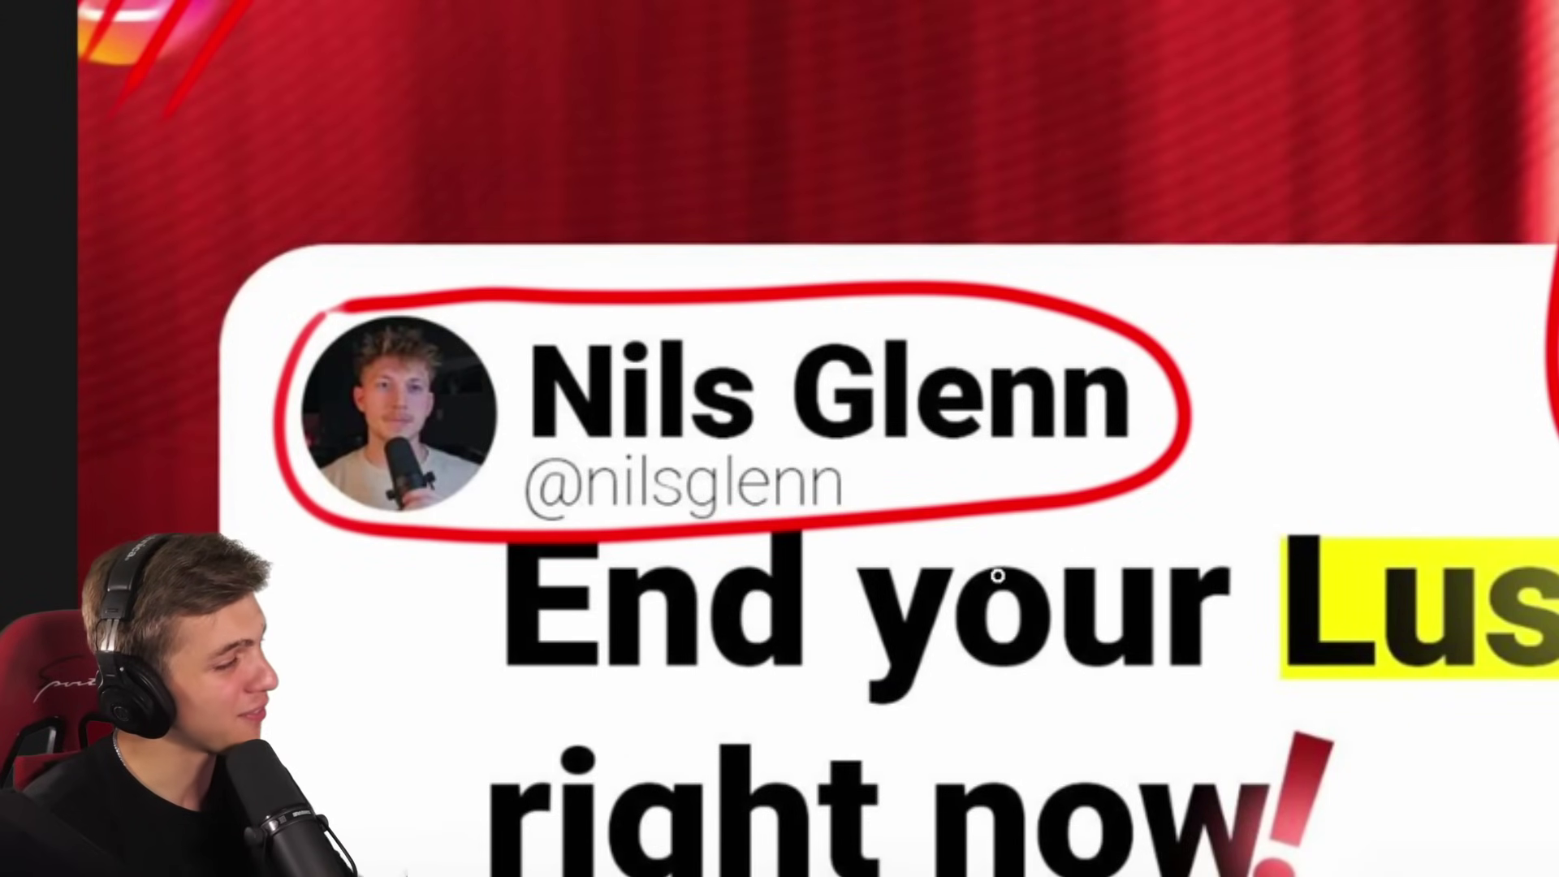
# Circle the display name and mark the handle below it with red brush strokes on temporary layers, removing each annotation
pyautogui.moveTo(1144, 382)
pyautogui.mouseDown()
pyautogui.moveTo(934, 446)
pyautogui.moveTo(668, 560)
pyautogui.moveTo(758, 393)
pyautogui.moveTo(568, 520)
pyautogui.mouseUp()
pyautogui.hotkey('ctrl', 'z')
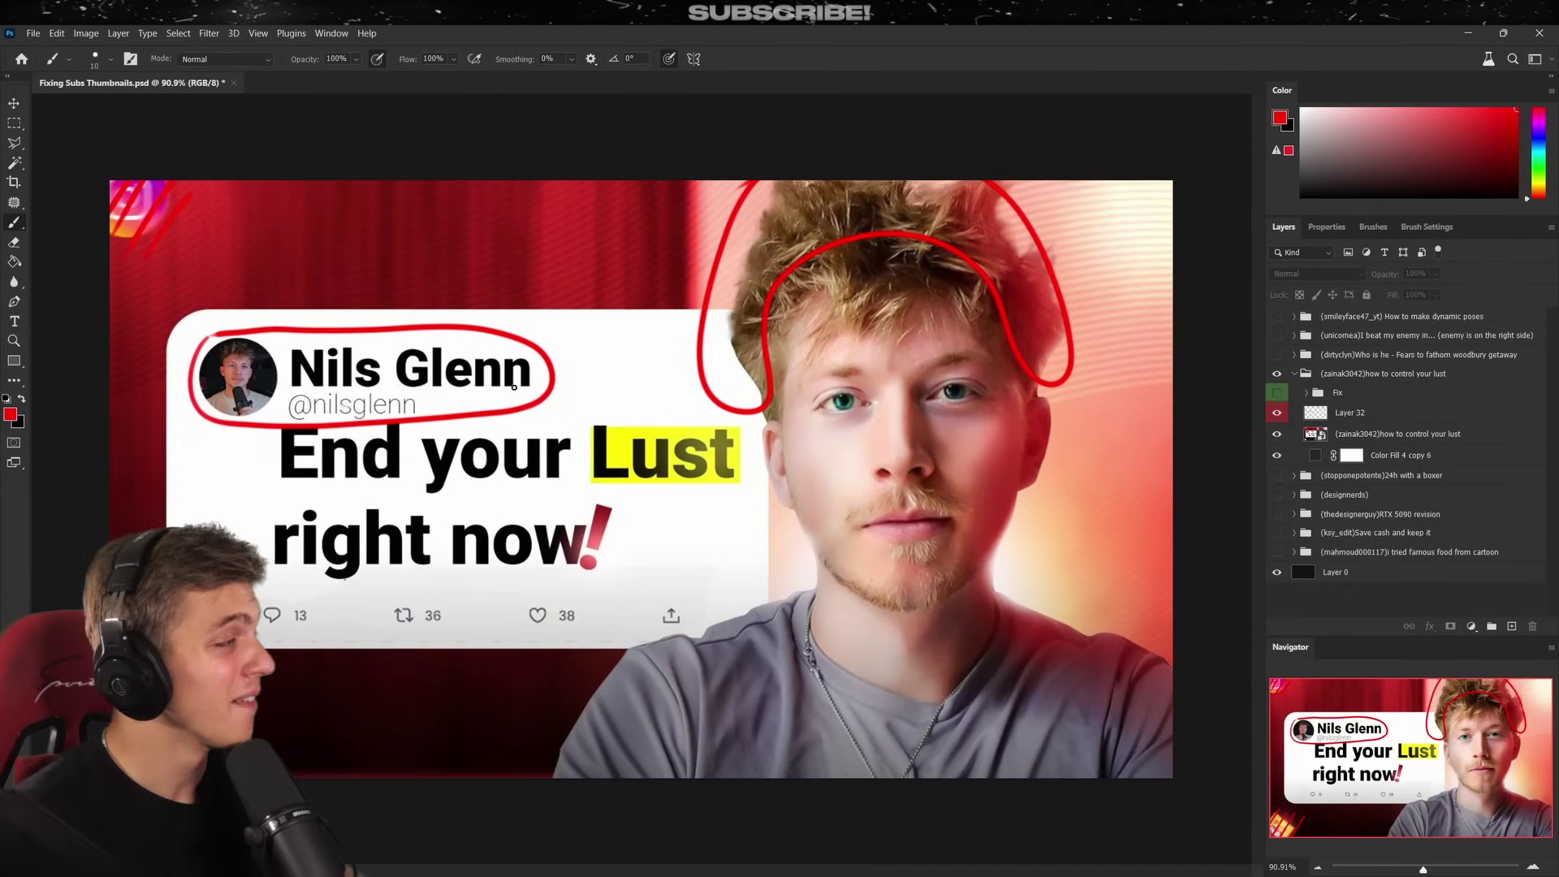
pyautogui.hotkey('ctrl', 'shift', 'alt', 'n')
pyautogui.moveTo(283, 335)
pyautogui.mouseDown()
pyautogui.moveTo(280, 381)
pyautogui.moveTo(416, 407)
pyautogui.moveTo(545, 357)
pyautogui.mouseUp()
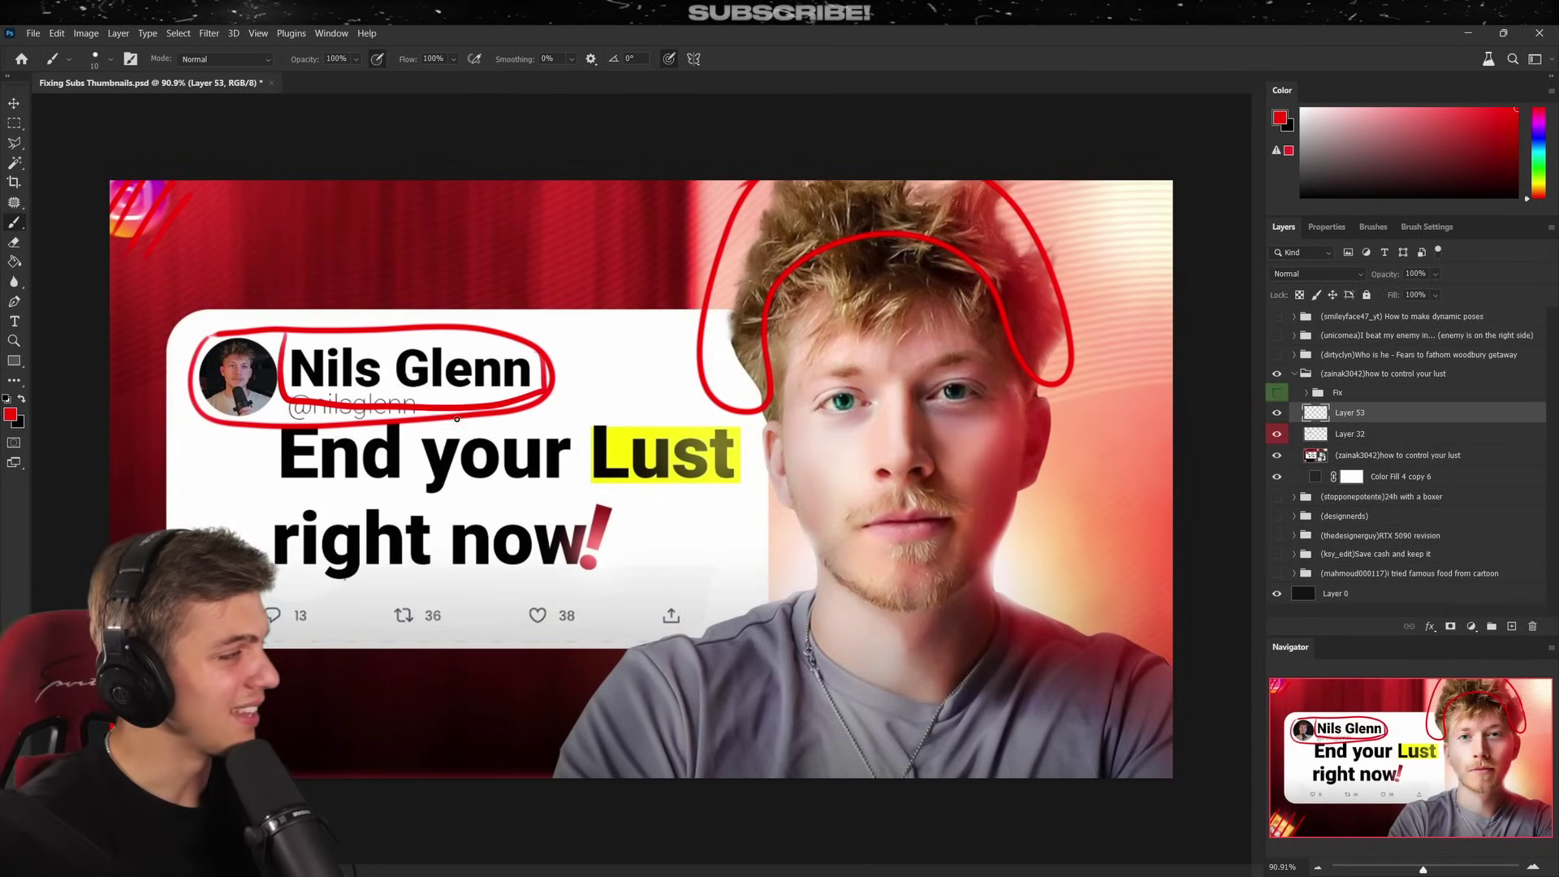
pyautogui.press('Delete')
pyautogui.hotkey('ctrl', 'shift', 'alt', 'n')
pyautogui.moveTo(283, 406)
pyautogui.mouseDown()
pyautogui.moveTo(397, 429)
pyautogui.moveTo(434, 396)
pyautogui.mouseUp()
pyautogui.press('Delete')
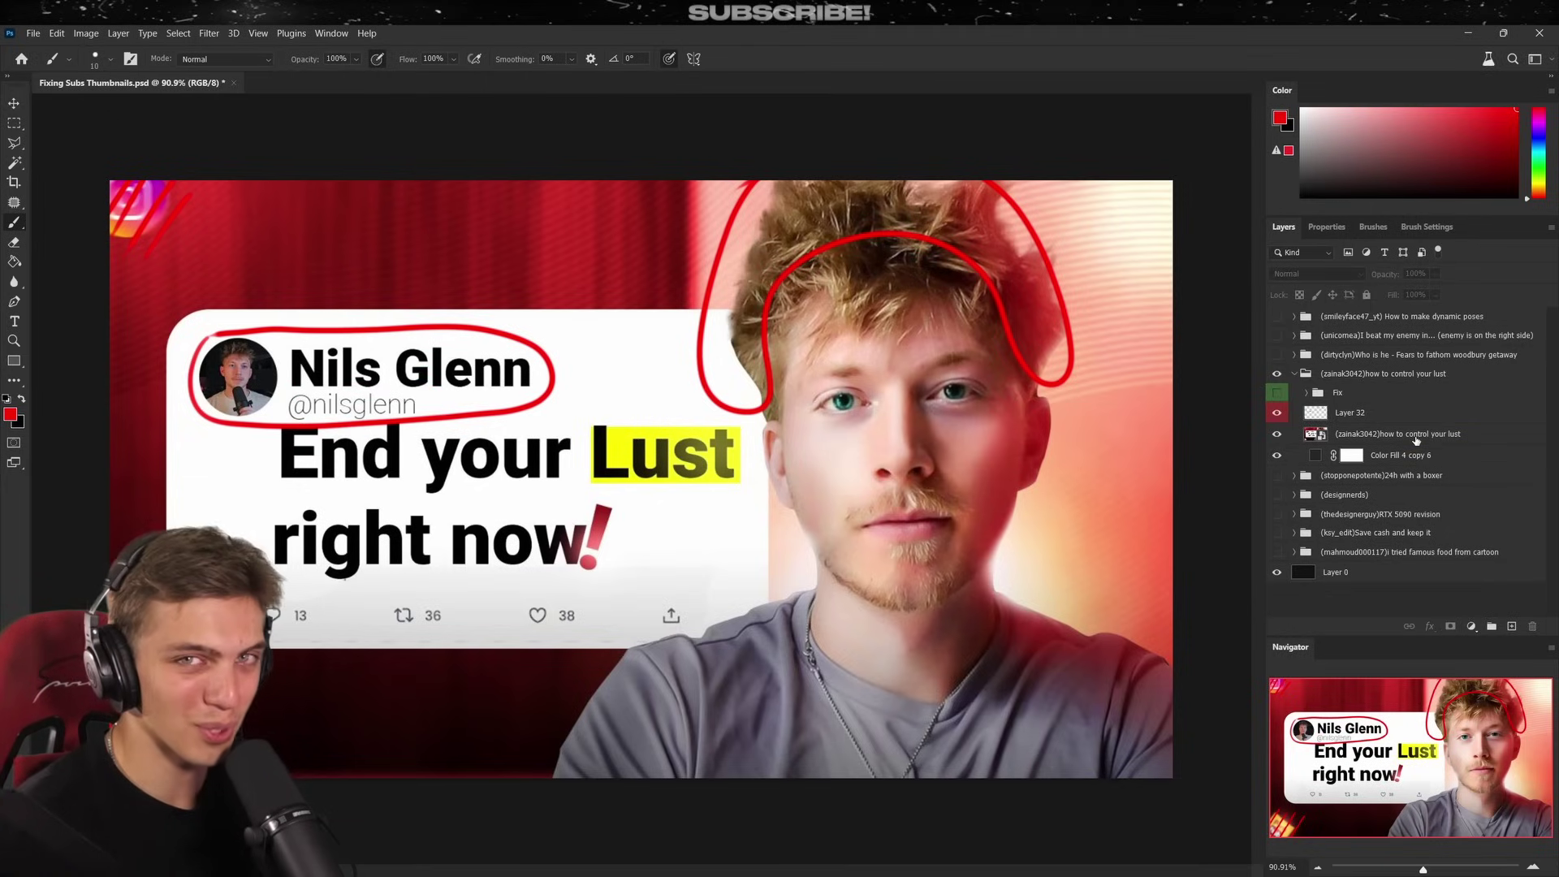
# Toggle the markup on the "how to control your lust" thumbnail, leave it hidden, and show the Fix group
pyautogui.click(1276, 412)
pyautogui.click(1276, 413)
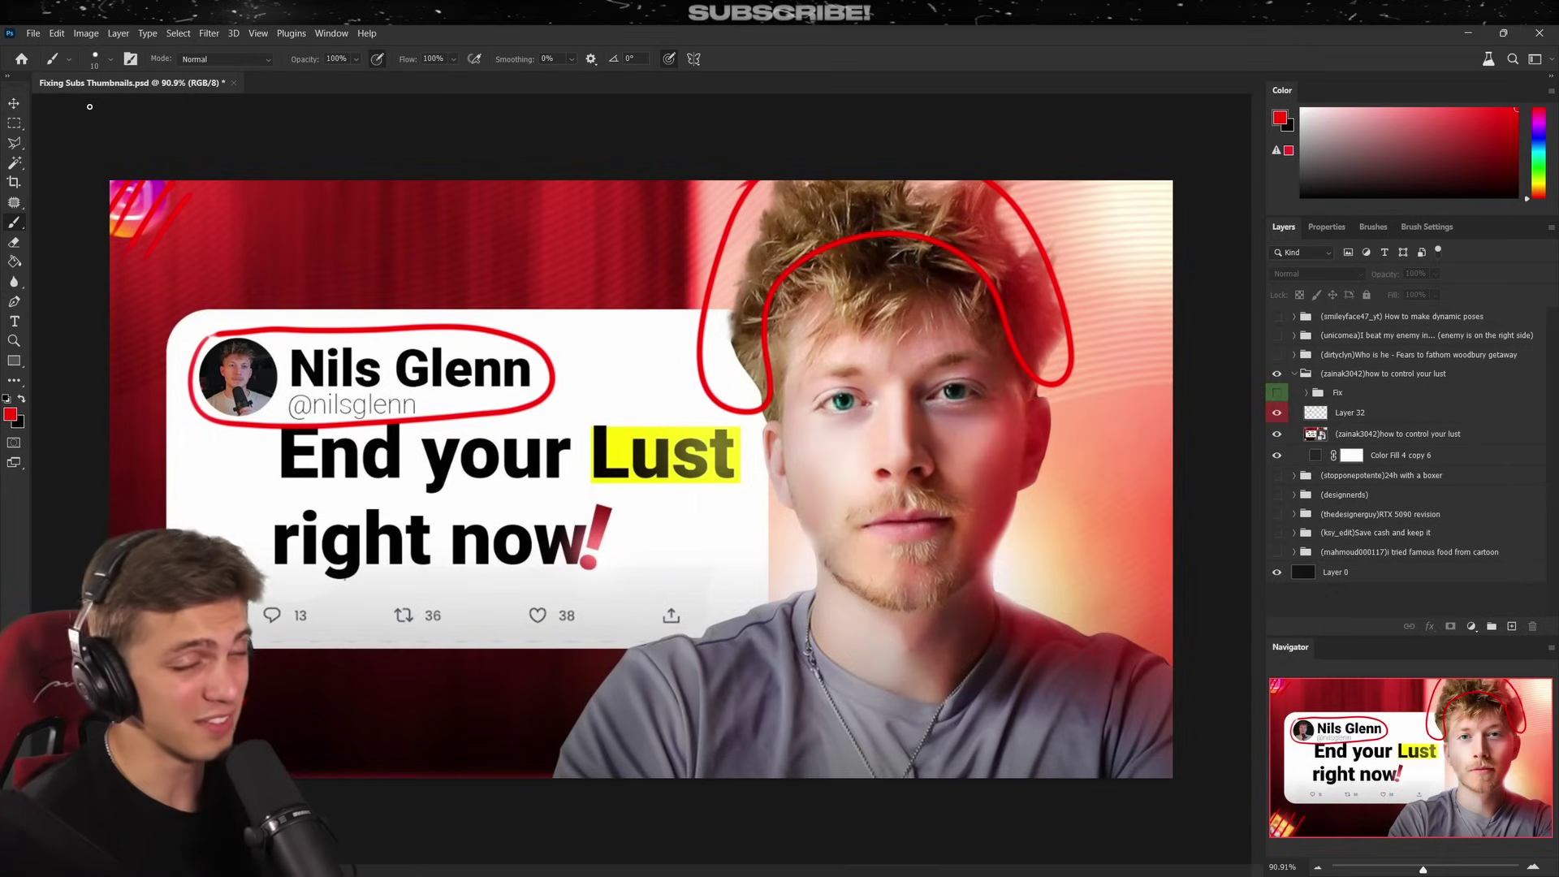
pyautogui.click(1276, 412)
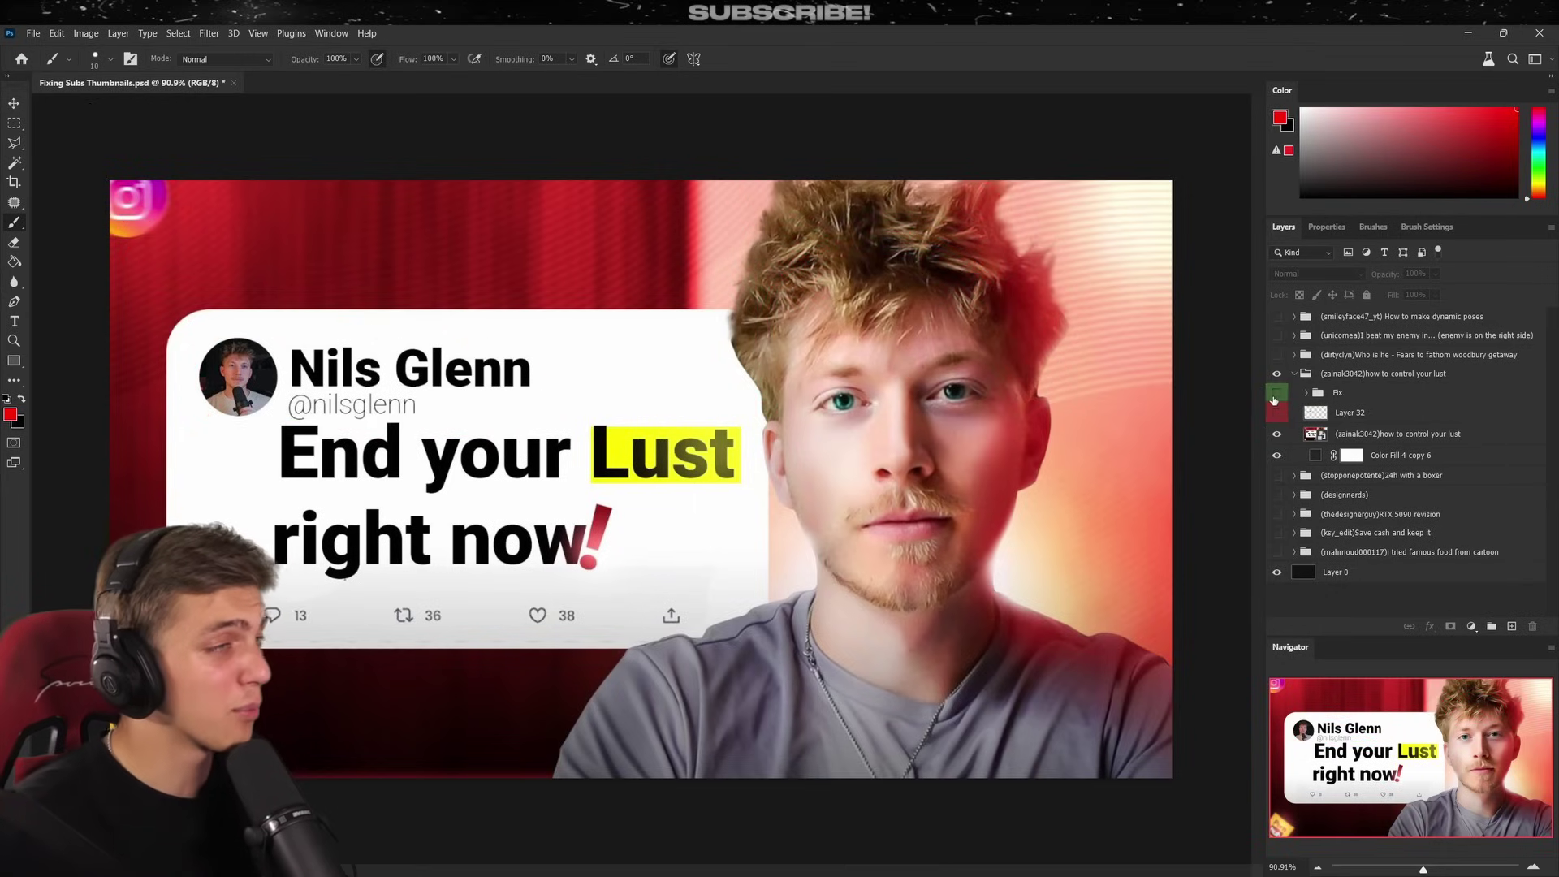
pyautogui.click(1276, 393)
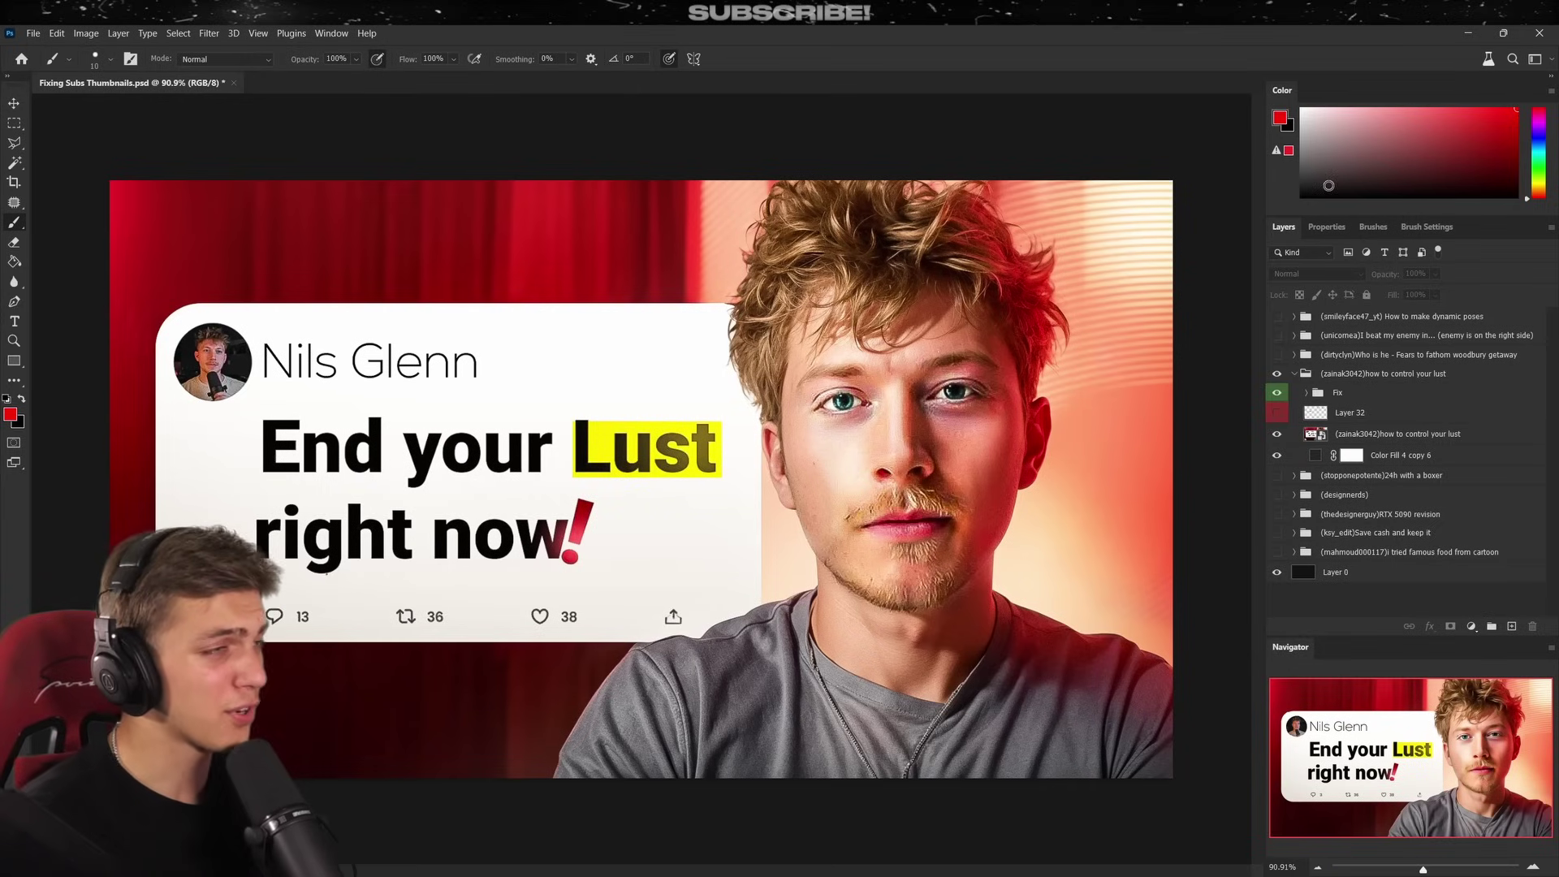
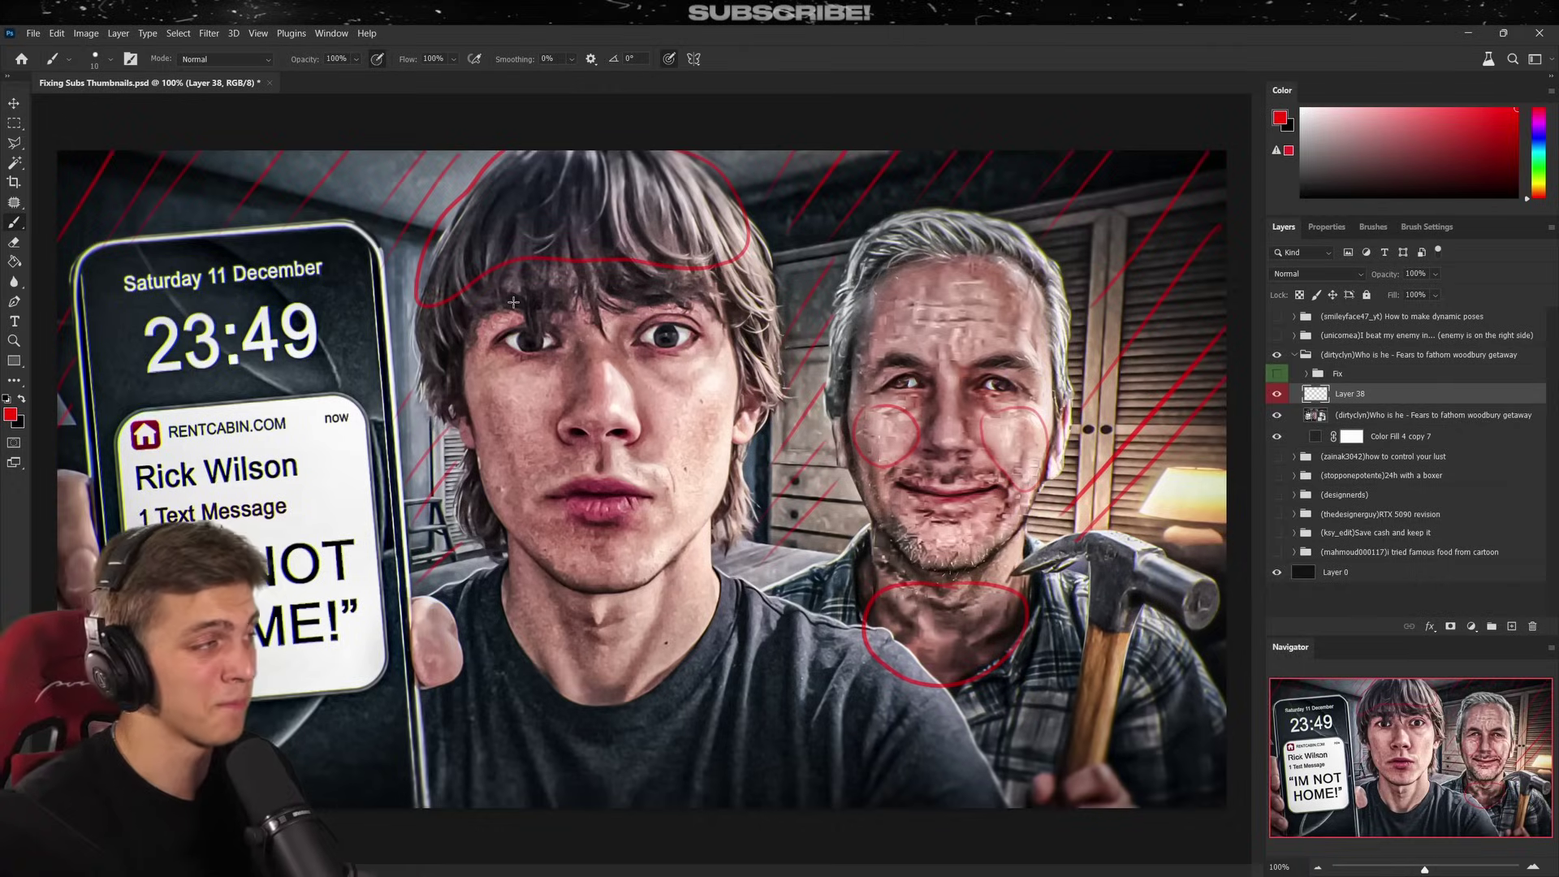
# Show the Fix group of the "Fears to fathom woodbury getaway" thumbnail, inspect the faces closely, and compare it with the original
pyautogui.click(1279, 377)
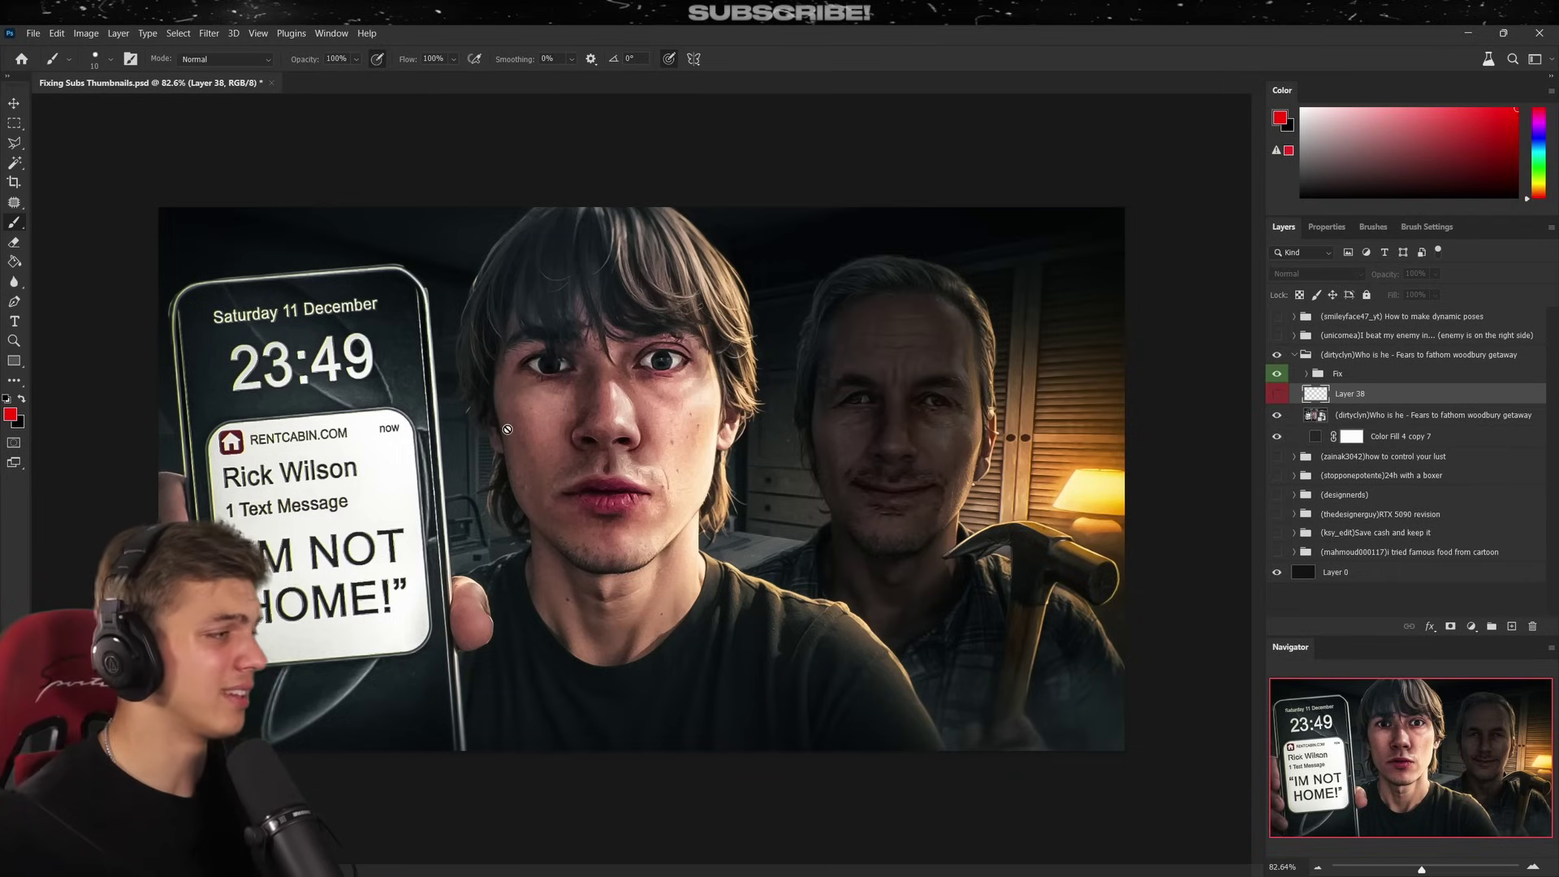
pyautogui.scroll(3, 821, 378)
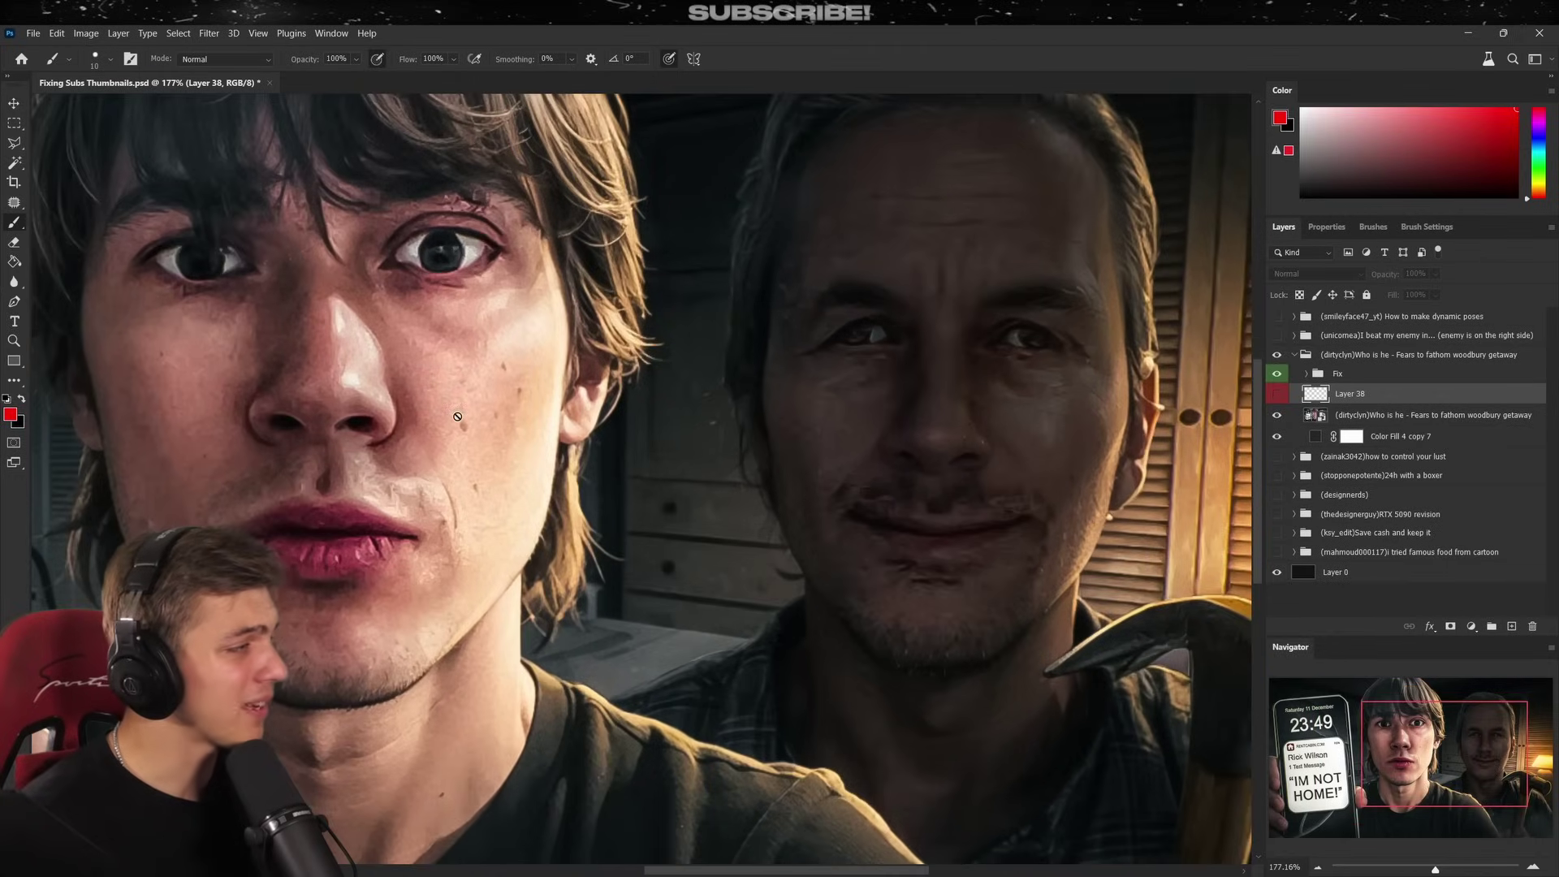
pyautogui.scroll(-3, 979, 429)
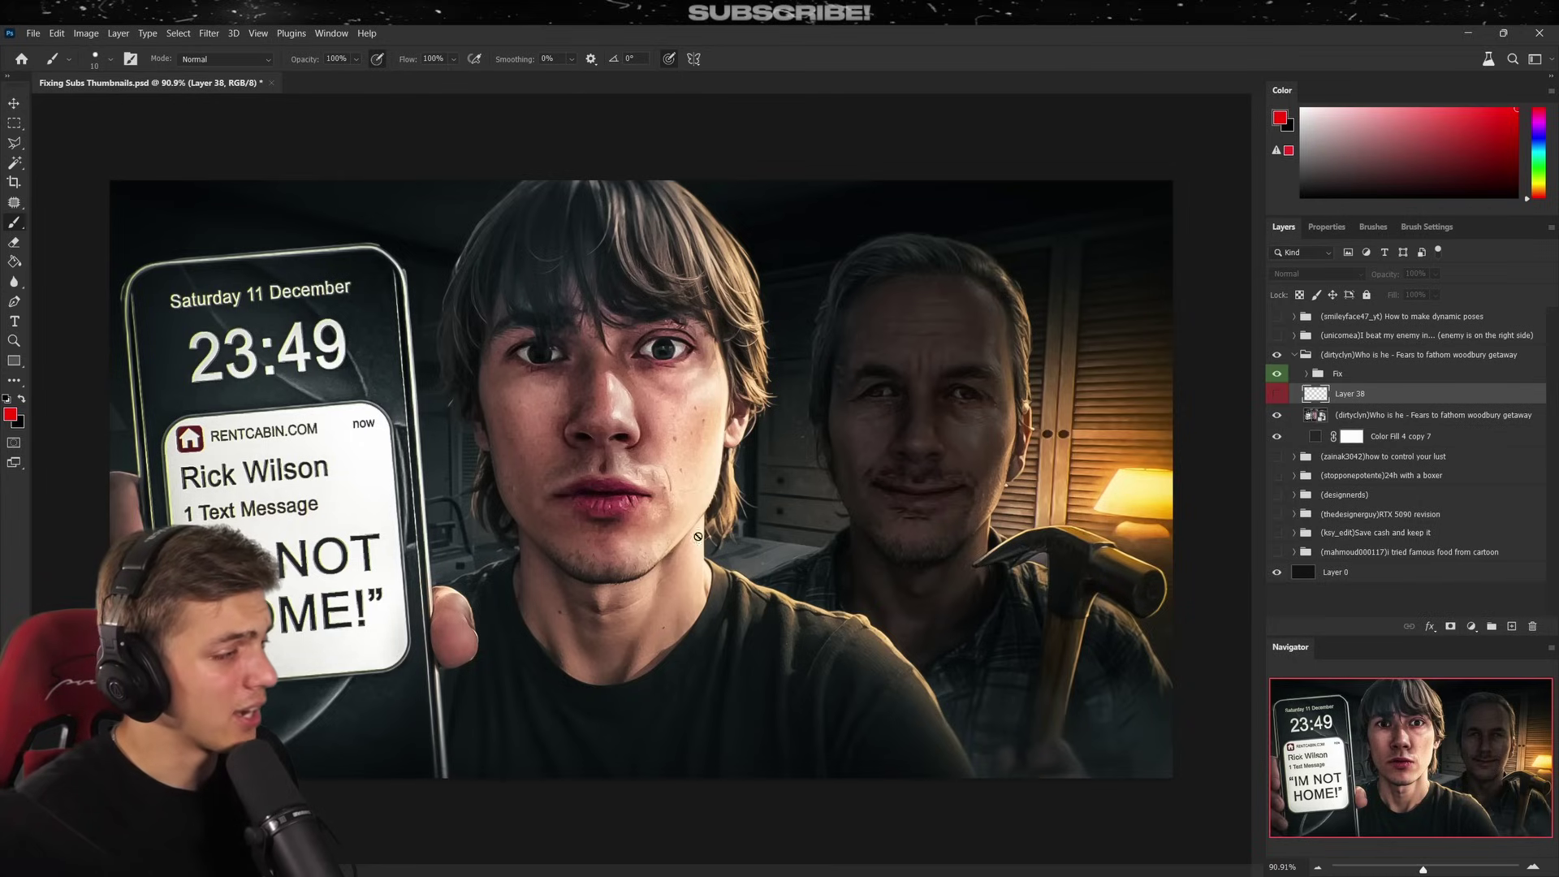
pyautogui.click(1251, 408)
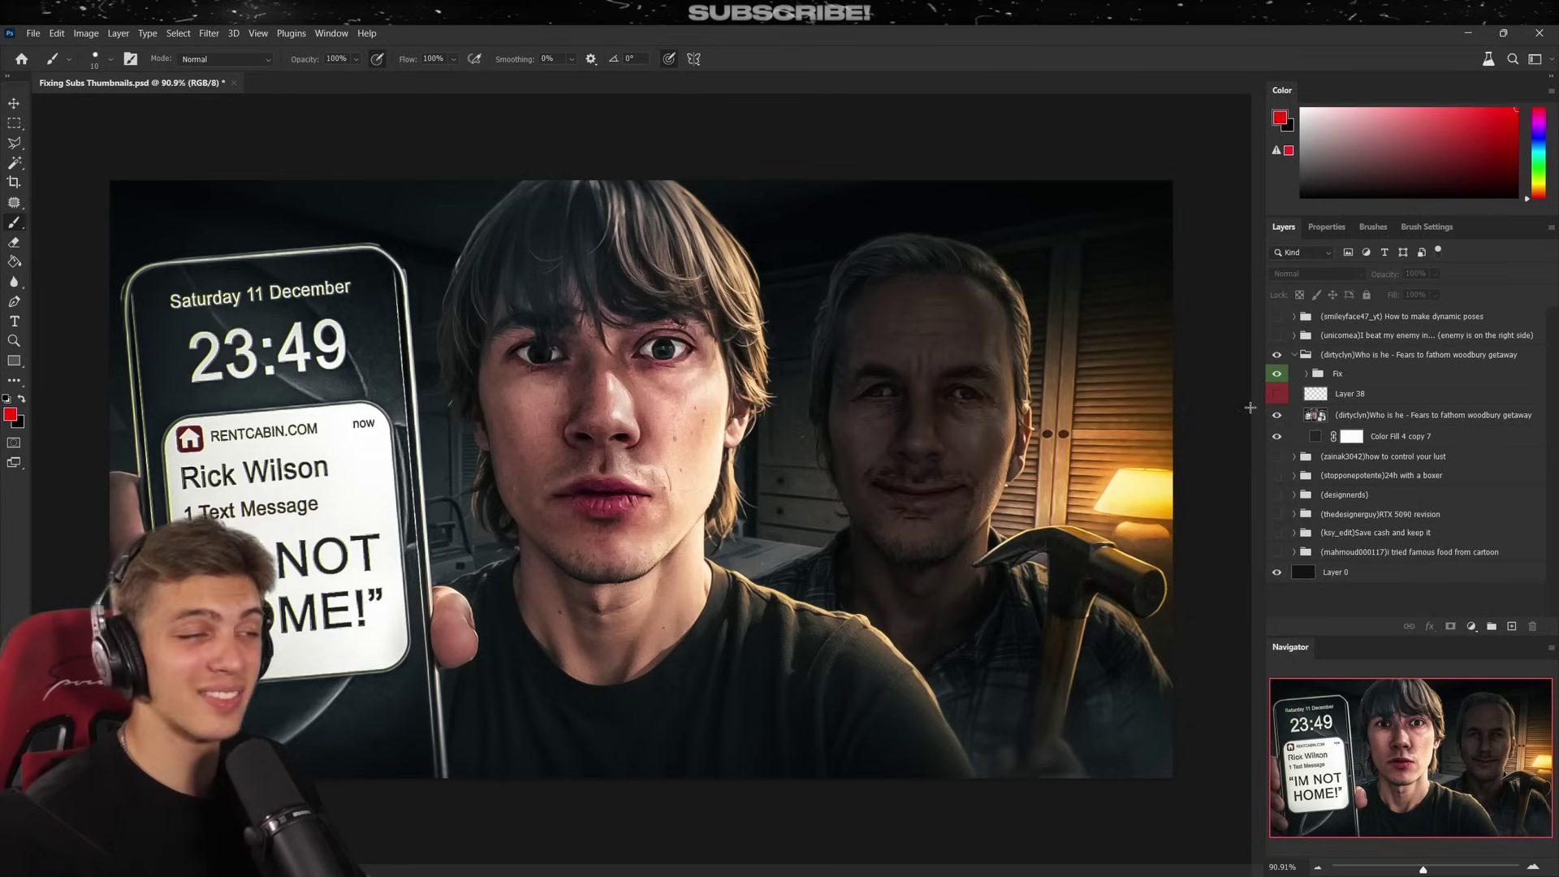
pyautogui.click(1277, 375)
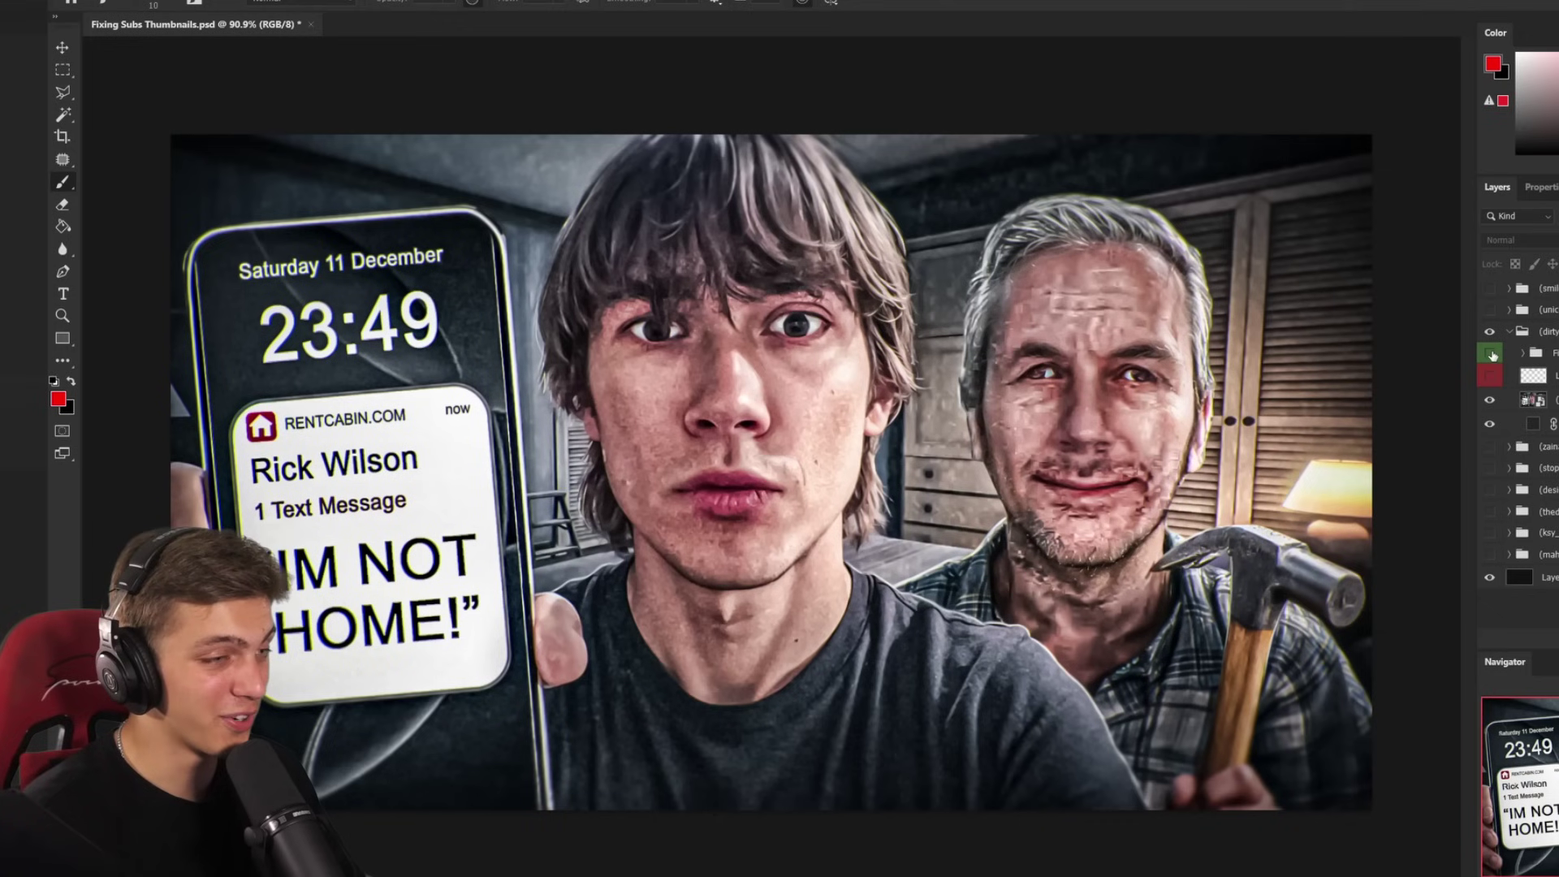
pyautogui.click(1491, 354)
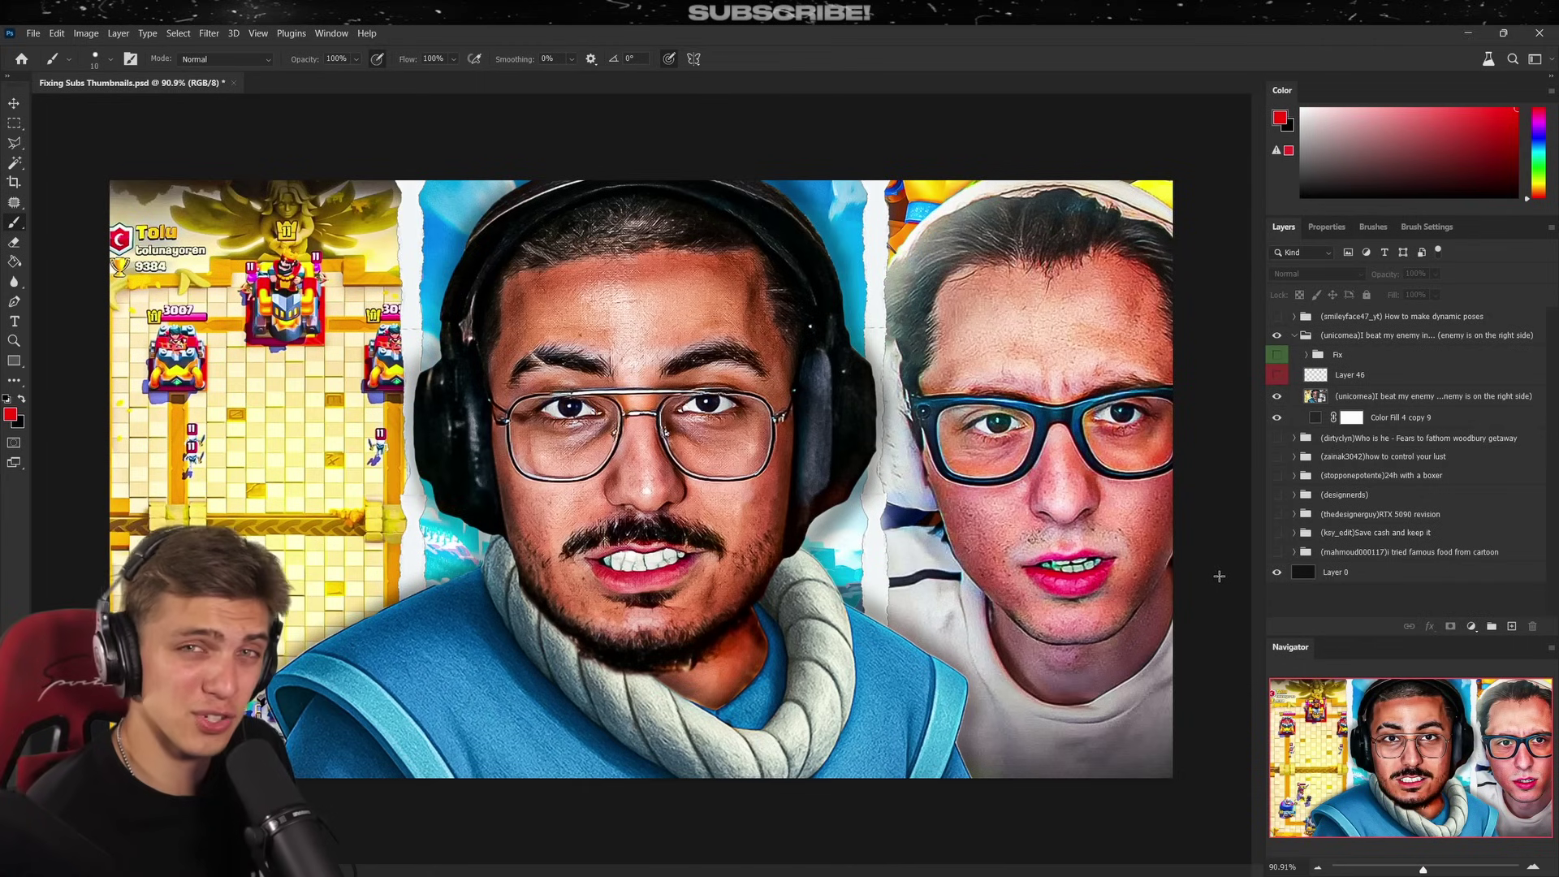
# Show the red markup on the "I beat my enemy" thumbnail and select the foreground colour's brightness value for editing
pyautogui.click(1277, 375)
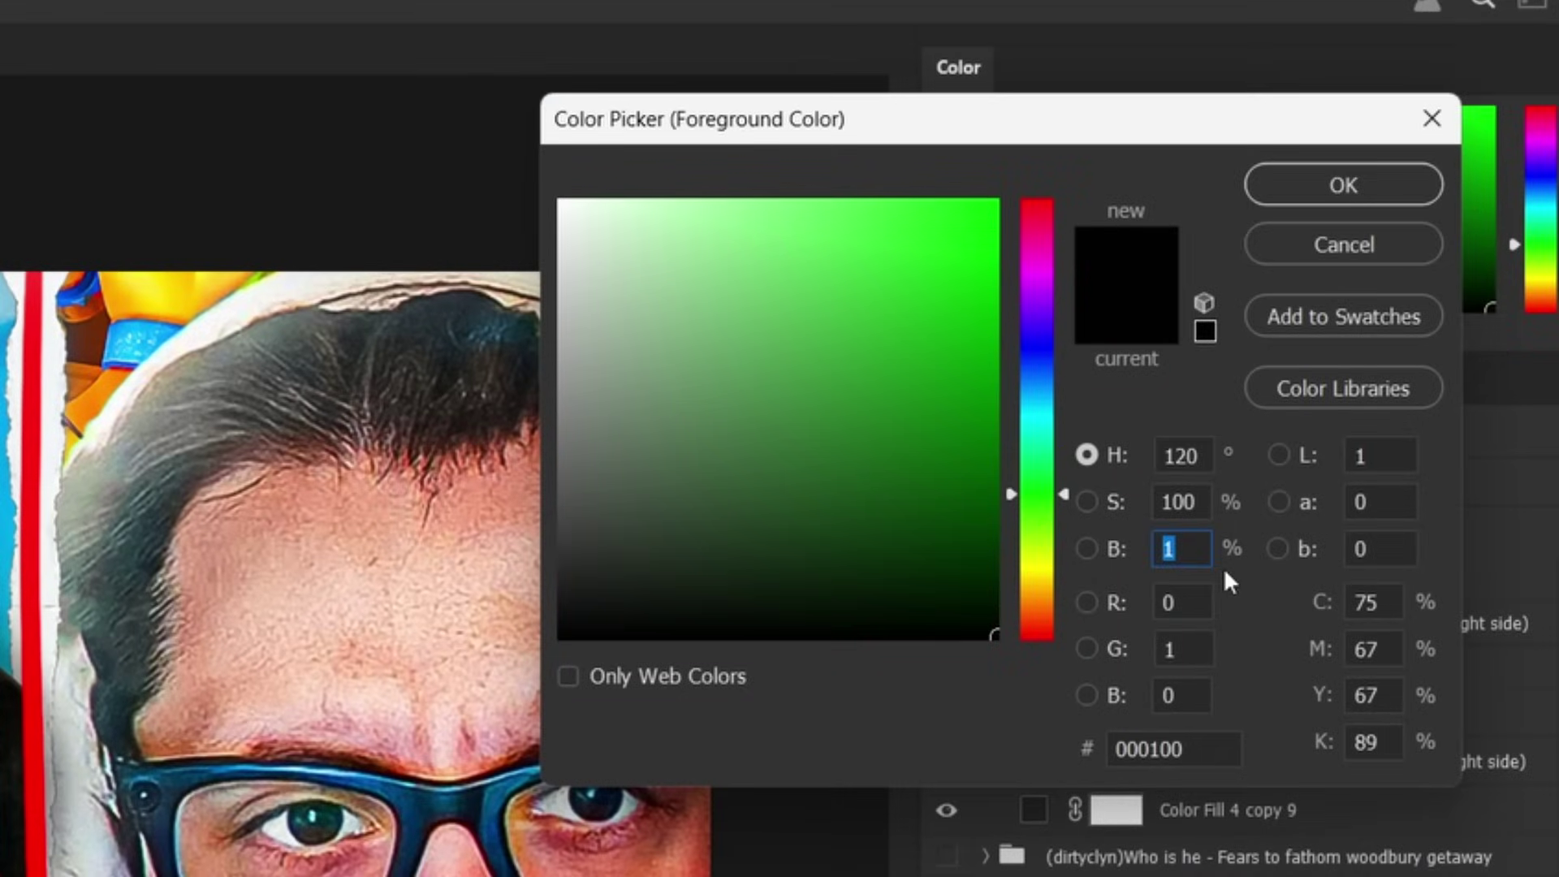
pyautogui.doubleClick(1198, 550)
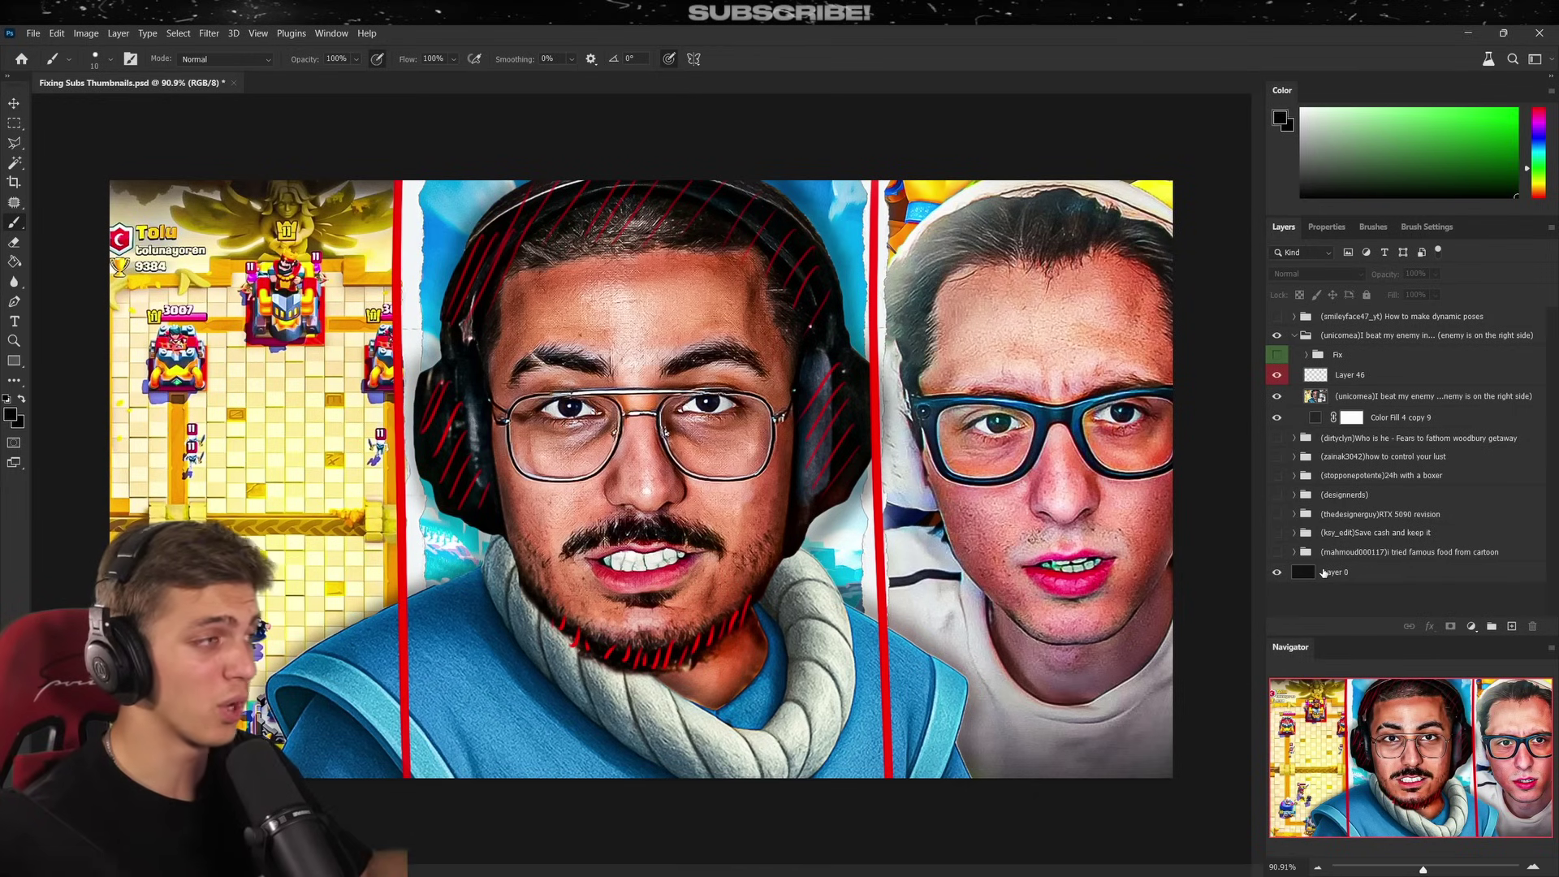
# Hide the red markup on the "I beat my enemy" thumbnail and toggle its Fix group to compare the fixed version with the original
pyautogui.click(1276, 374)
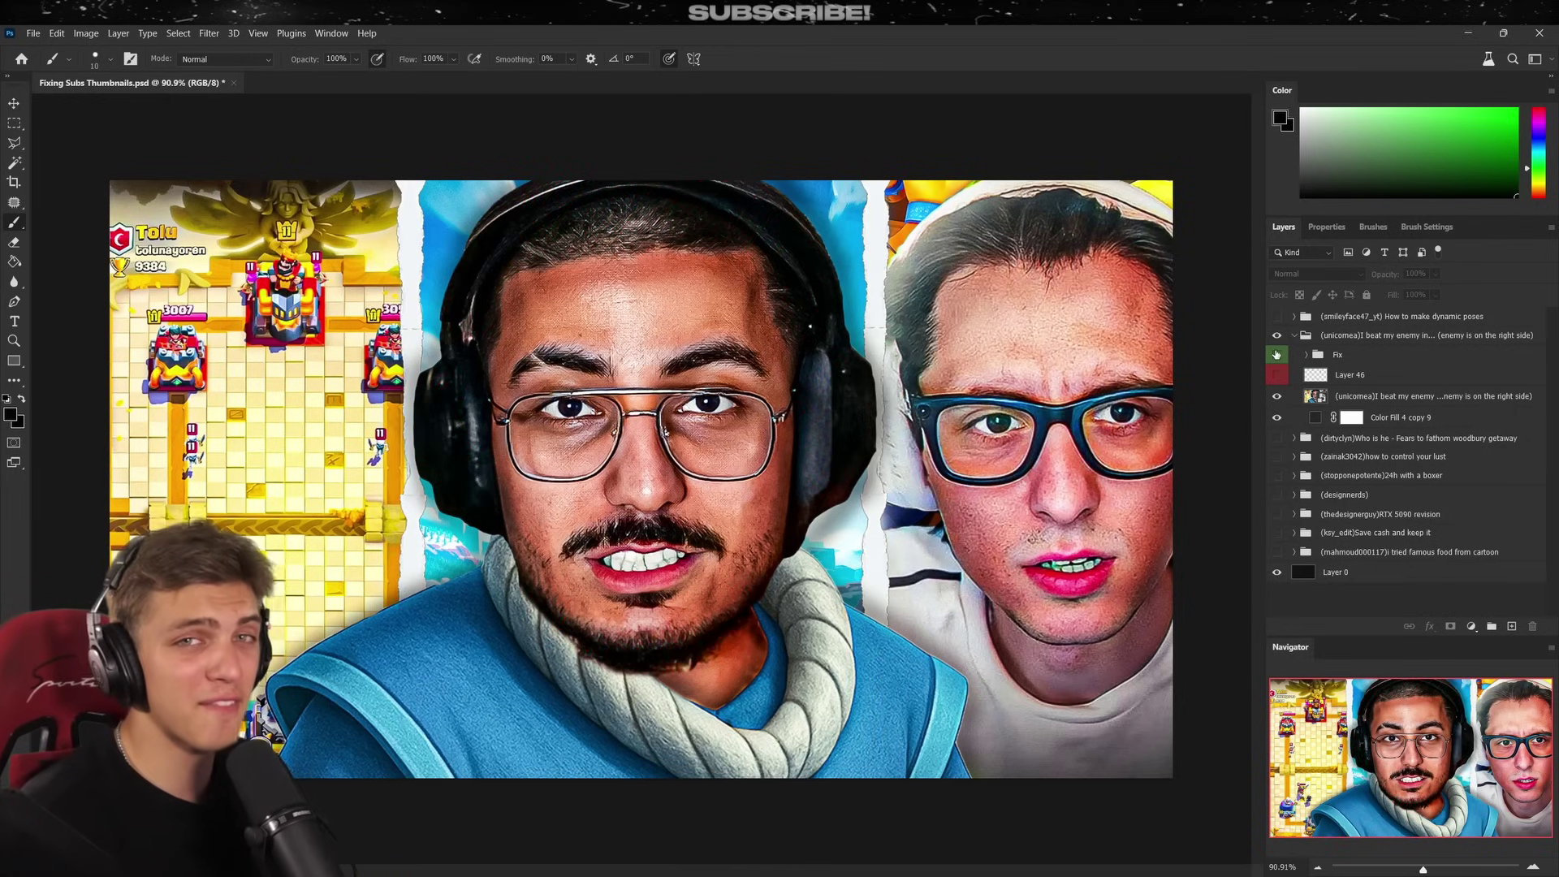
pyautogui.click(1276, 355)
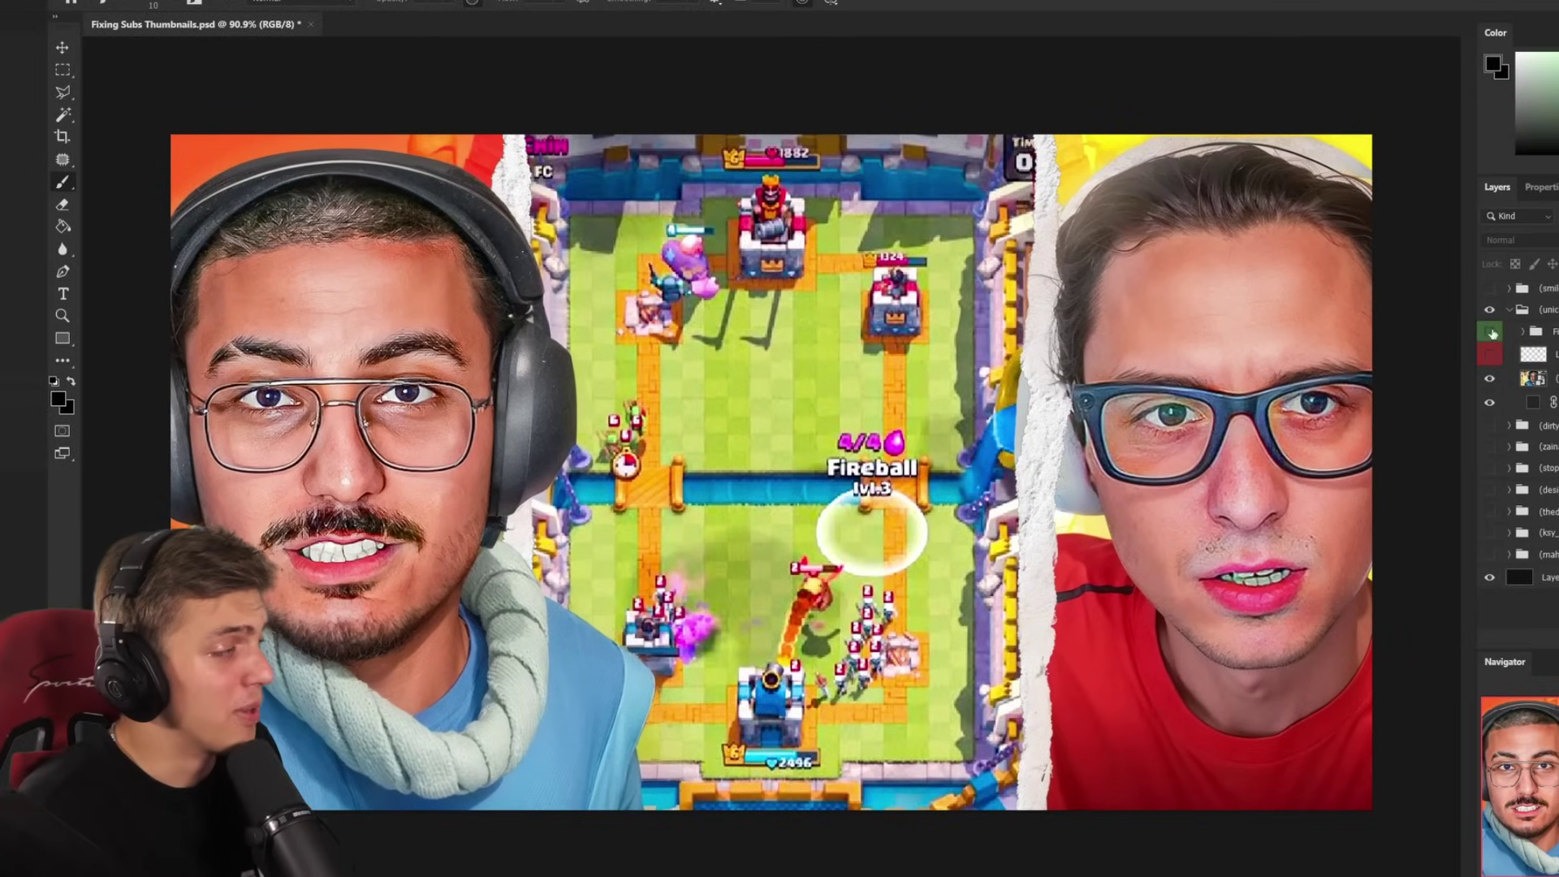
pyautogui.click(1286, 355)
pyautogui.click(1488, 333)
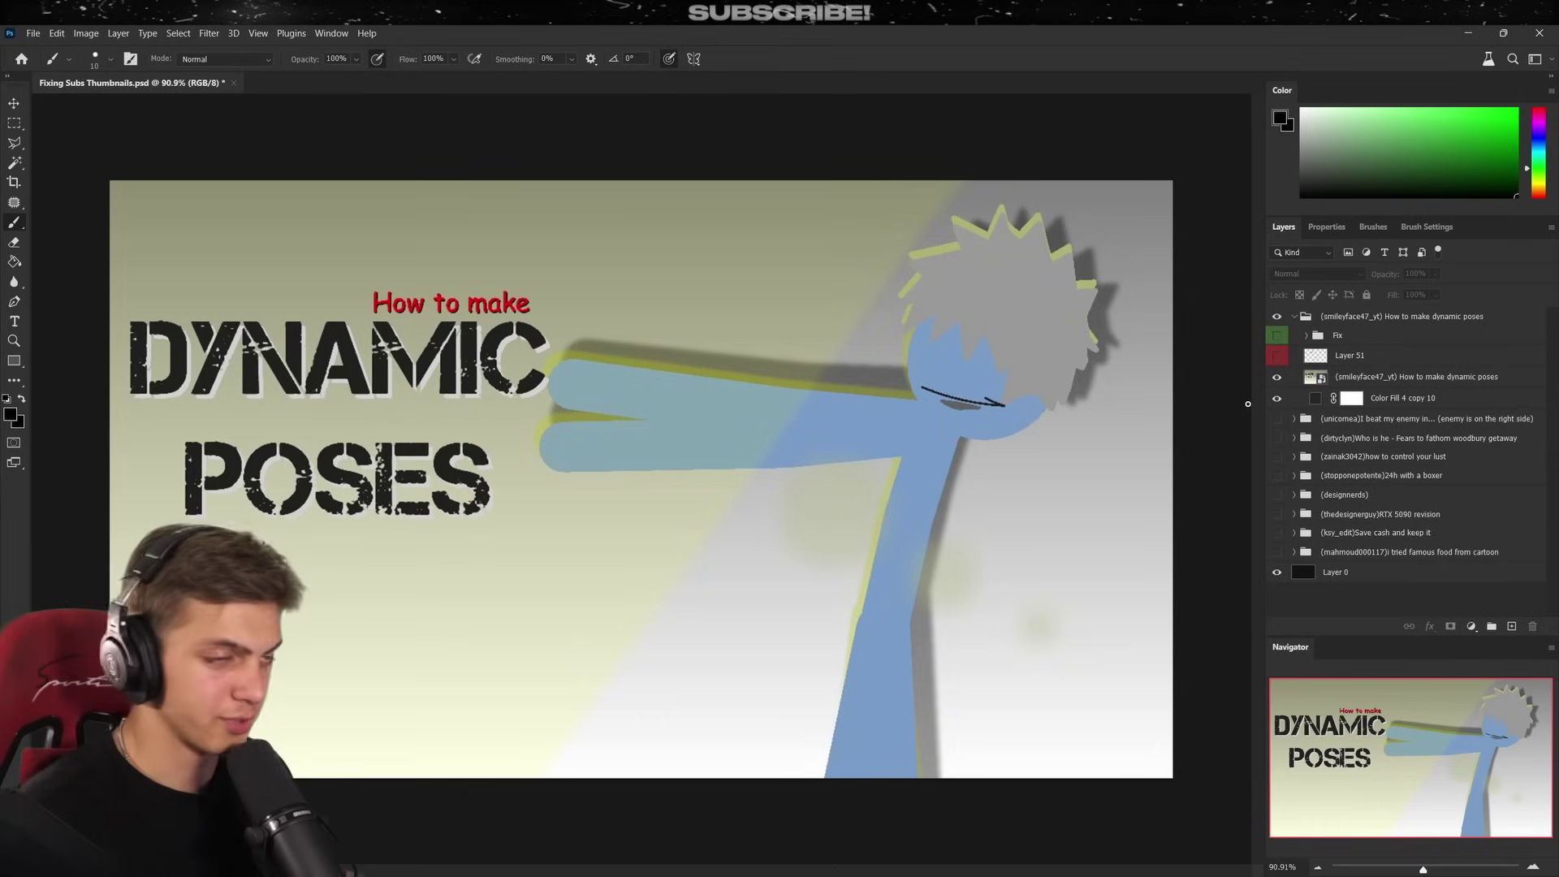
# Add a new layer above the dynamic poses markup and paint a round swatch beside the figure in its sampled blue
pyautogui.click(1417, 362)
pyautogui.click(1512, 626)
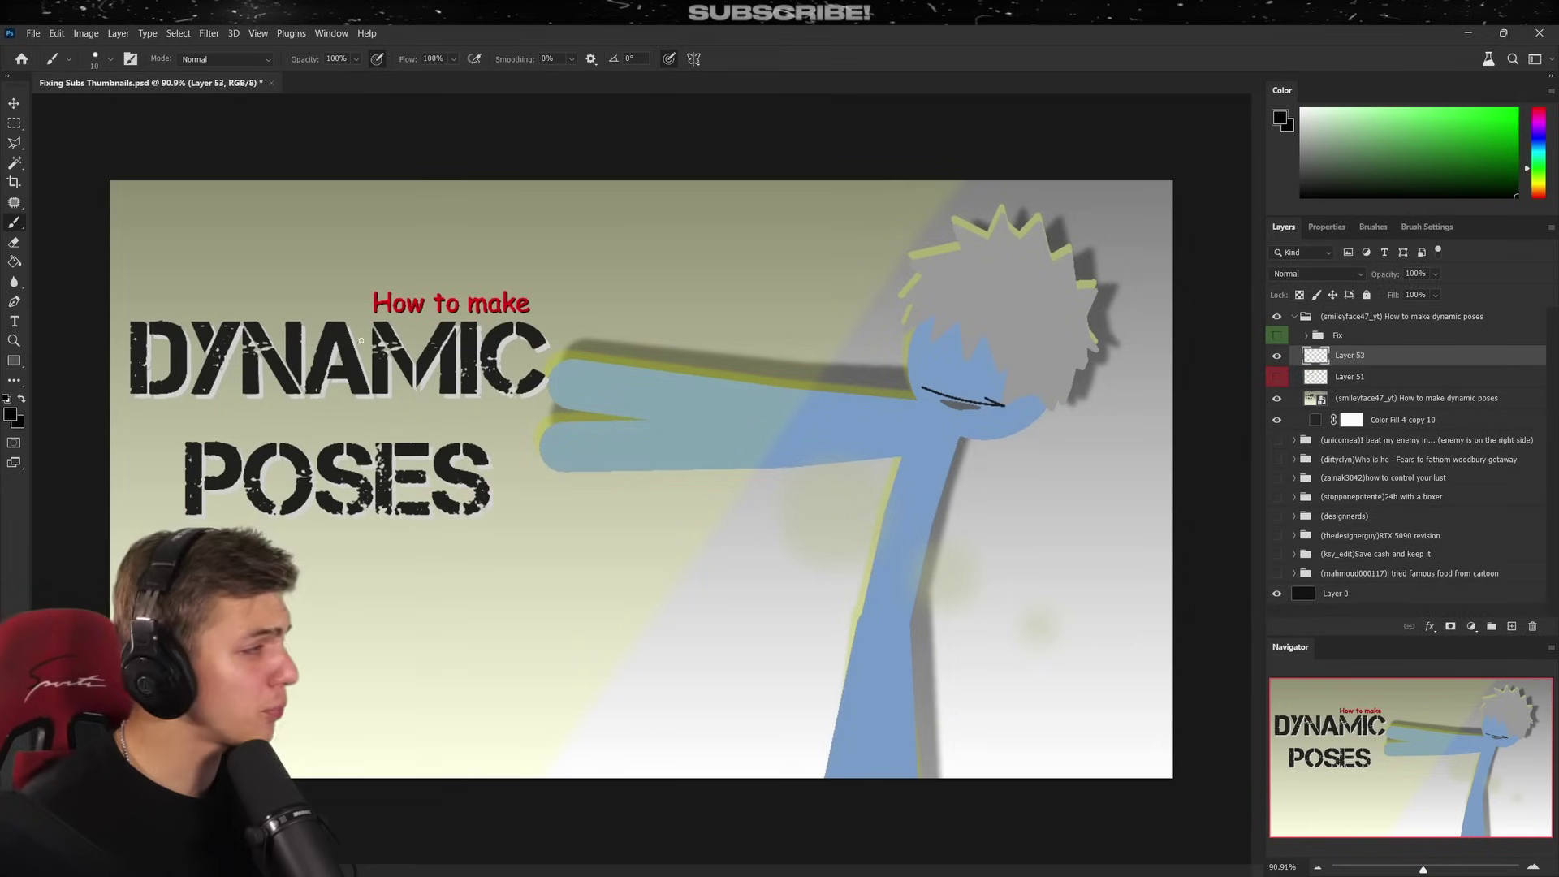
pyautogui.keyDown('alt'); pyautogui.click(938, 447); pyautogui.keyUp('alt')
pyautogui.press(']')
pyautogui.press(']')
pyautogui.press(']')
pyautogui.press(']')
pyautogui.press(']')
pyautogui.moveTo(1006, 504); pyautogui.dragTo(1016, 513)
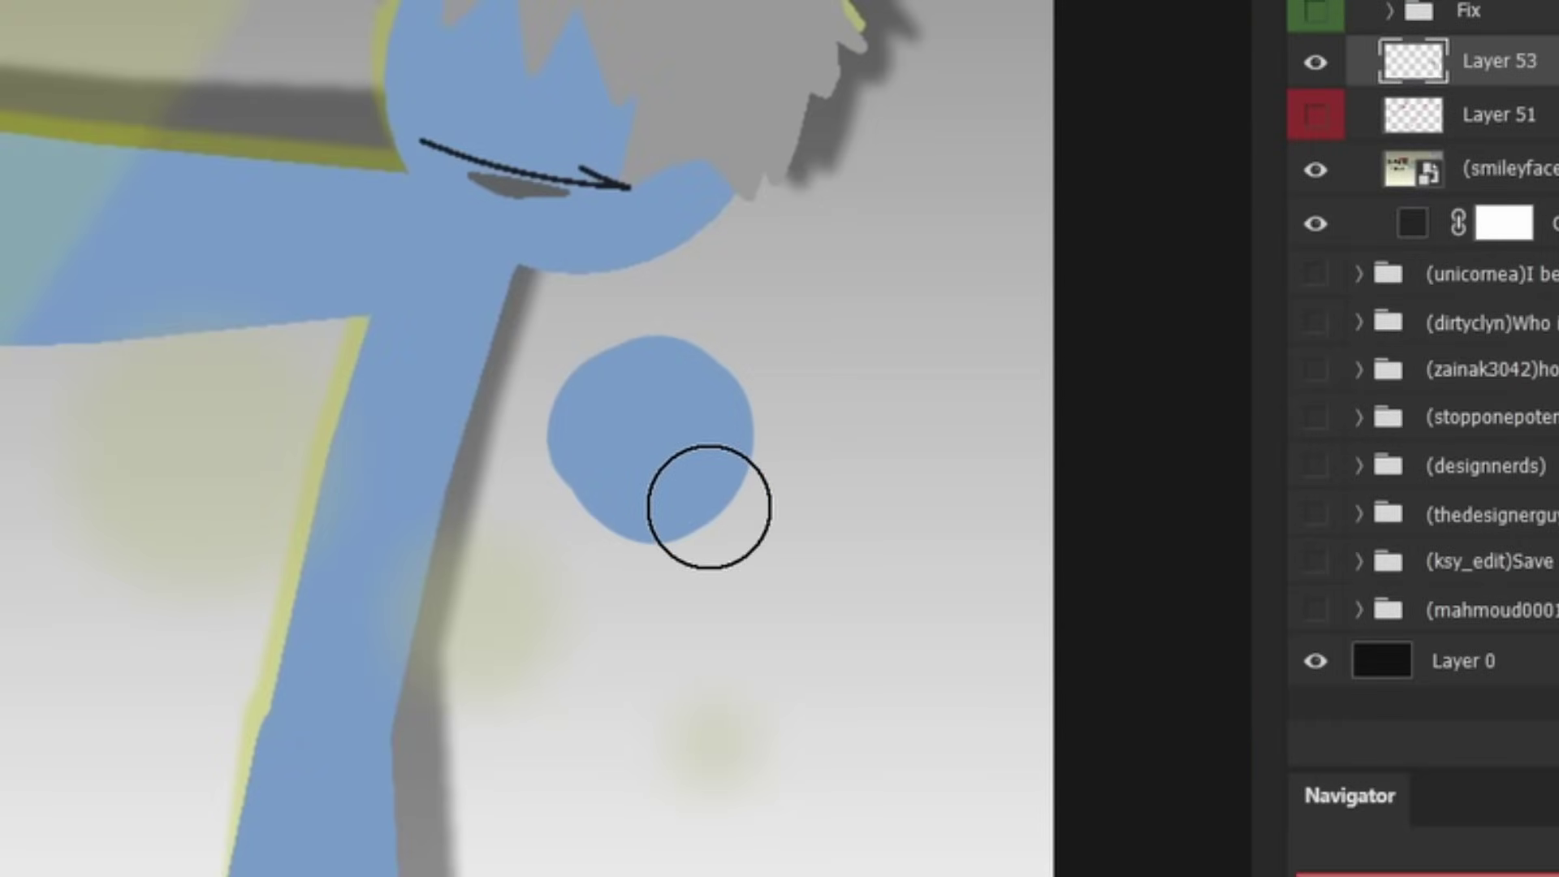
# Paint an overlapping swatch in the sampled light grey background colour and fully desaturate both swatches with Hue/Saturation
pyautogui.keyDown('alt'); pyautogui.click(841, 453); pyautogui.keyUp('alt')
pyautogui.moveTo(793, 404)
pyautogui.mouseDown()
pyautogui.moveTo(729, 437)
pyautogui.moveTo(752, 493)
pyautogui.moveTo(754, 416)
pyautogui.moveTo(719, 463)
pyautogui.moveTo(749, 404)
pyautogui.moveTo(767, 465)
pyautogui.mouseUp()
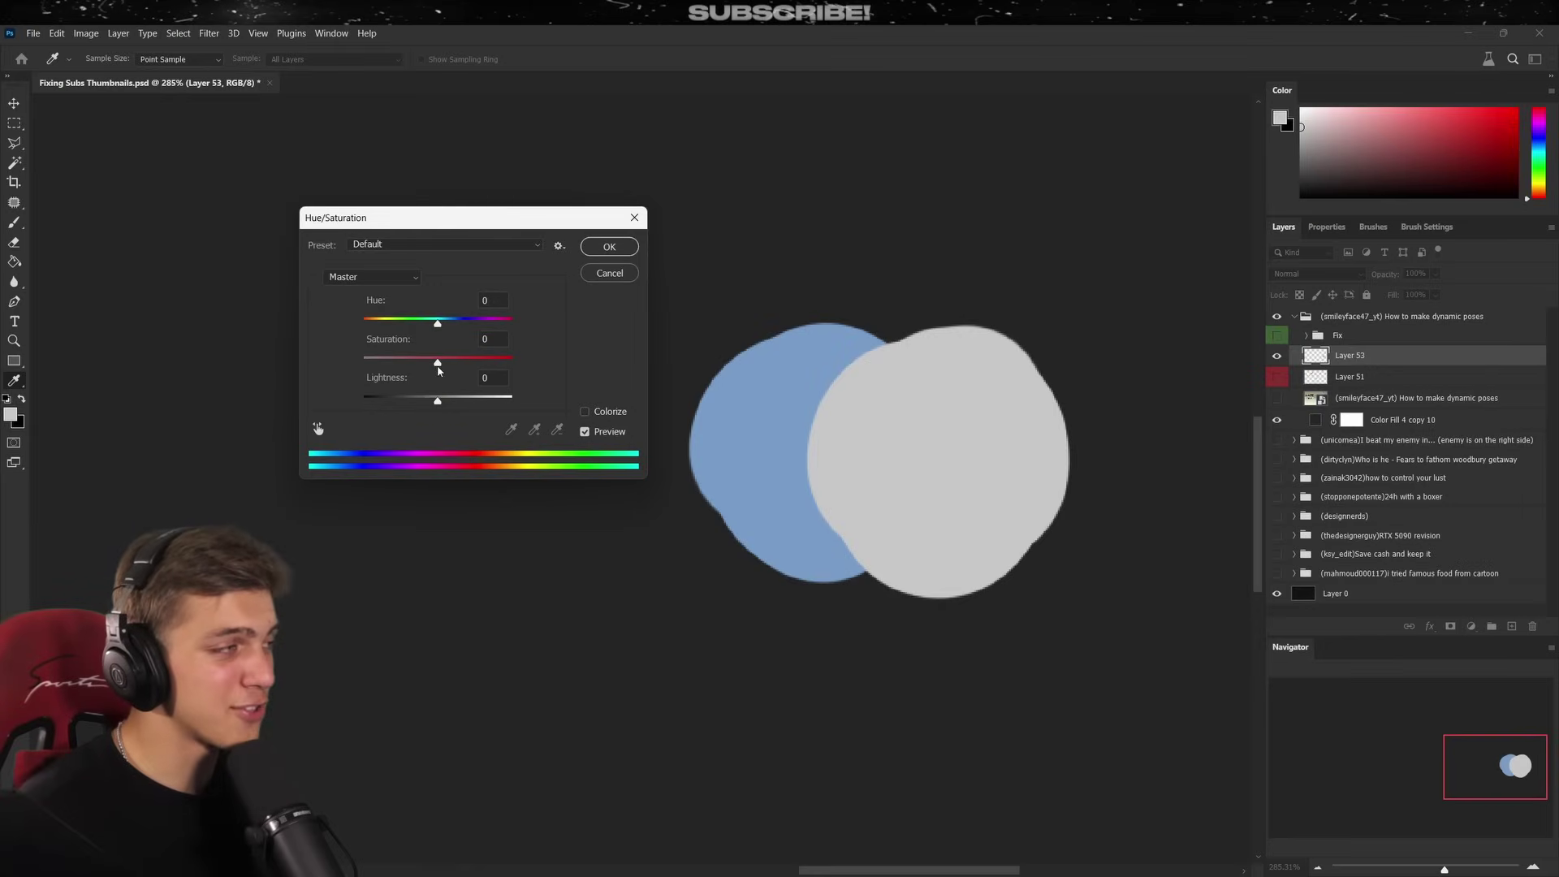
pyautogui.moveTo(438, 369); pyautogui.dragTo(293, 362)
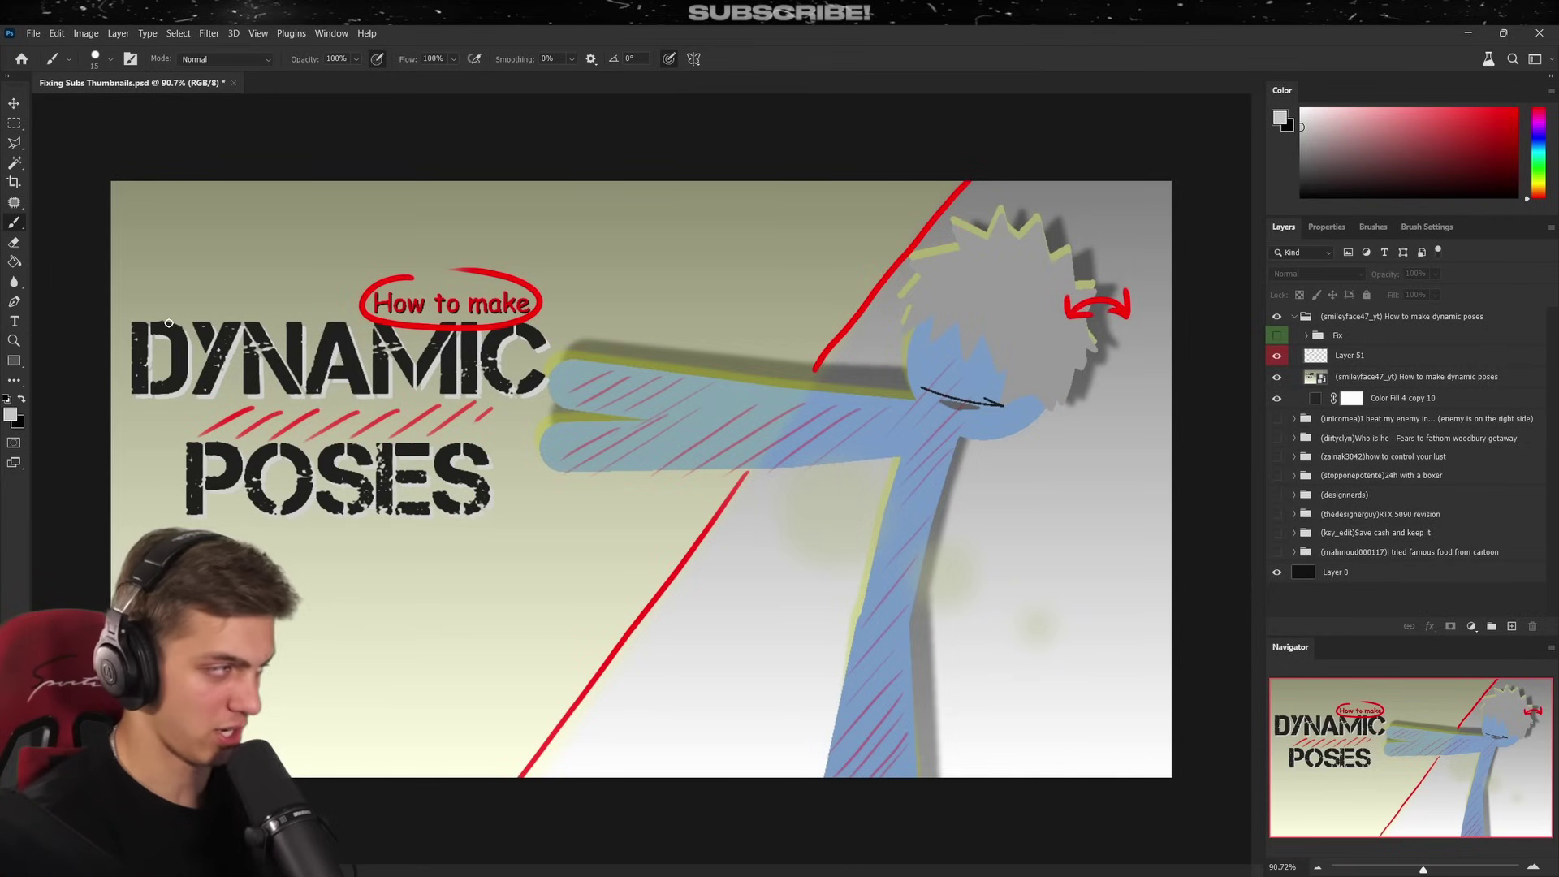
# Examine the "How to make dynamic poses" thumbnail at reduced size with its red markup hidden, and show the markup again
pyautogui.scroll(2, 309, 379)
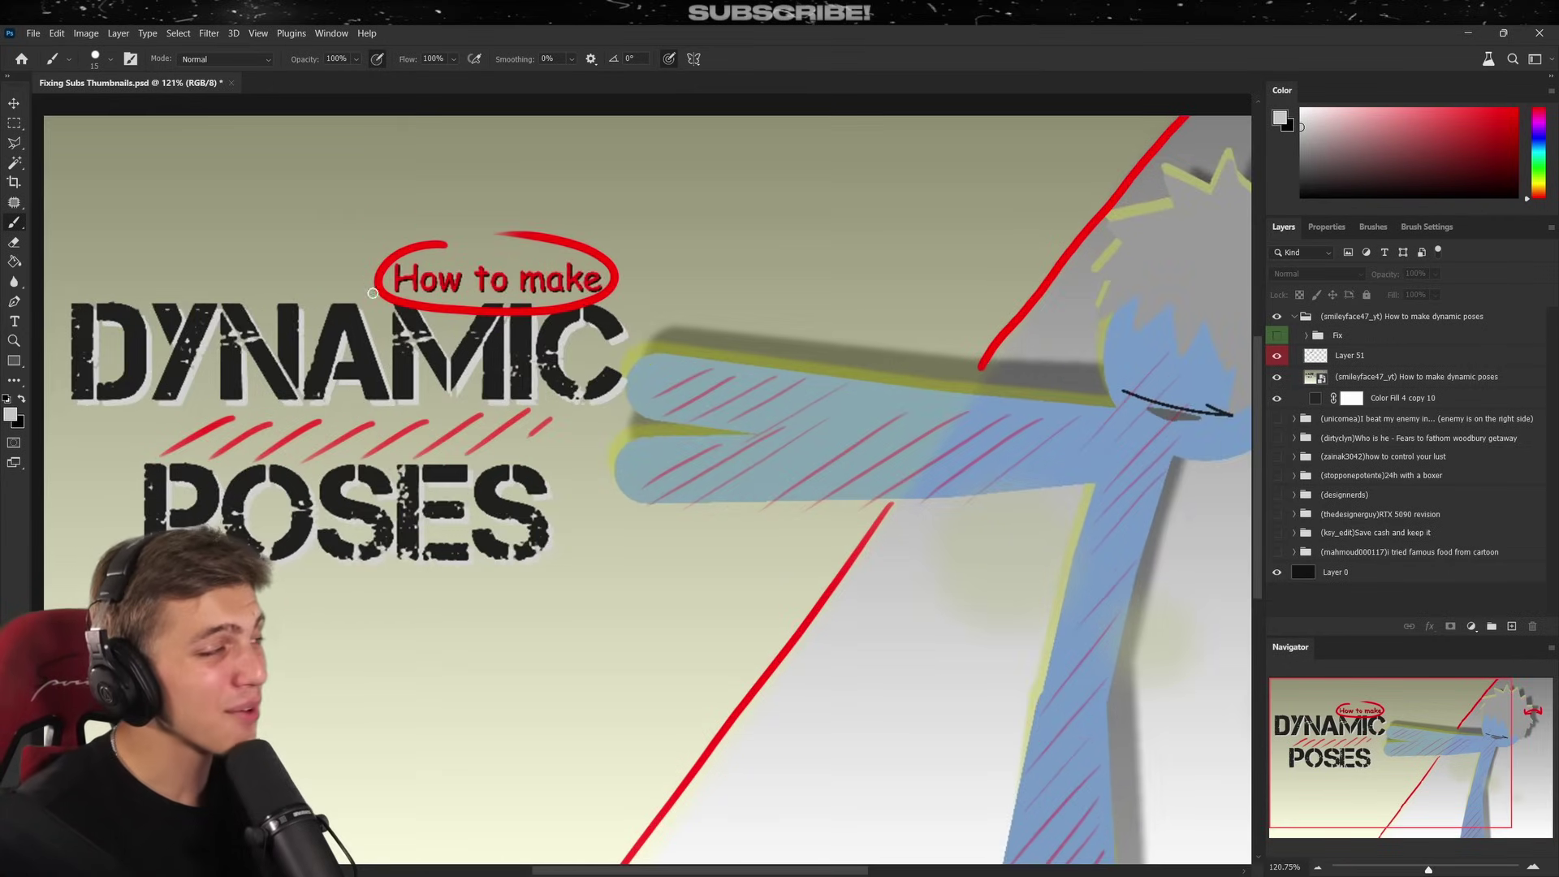
pyautogui.scroll(-5, 351, 187)
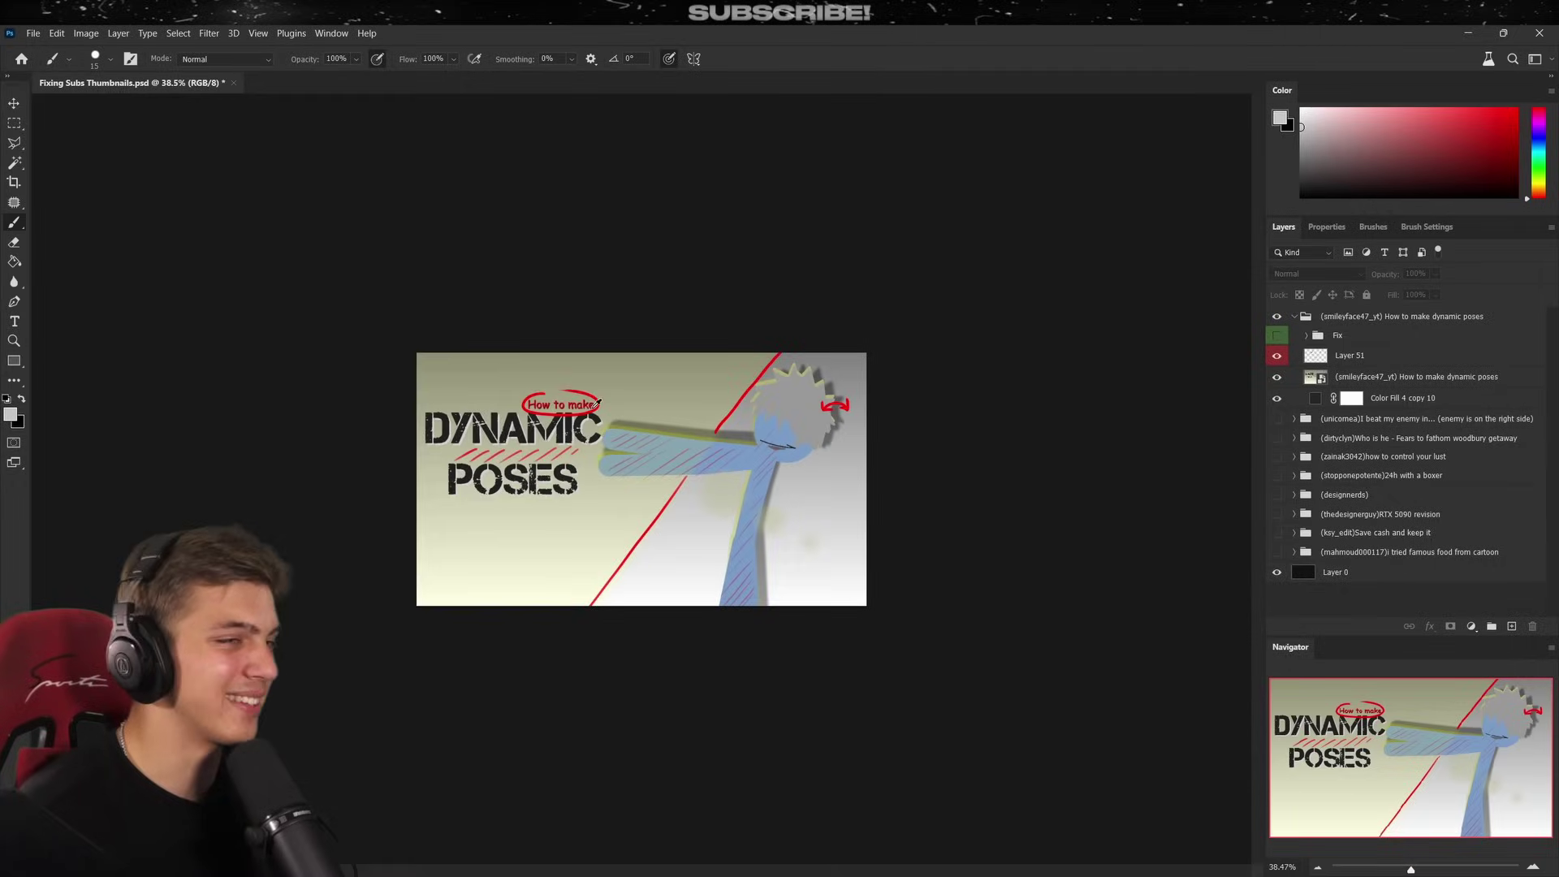
pyautogui.click(1277, 355)
pyautogui.scroll(-3, 813, 498)
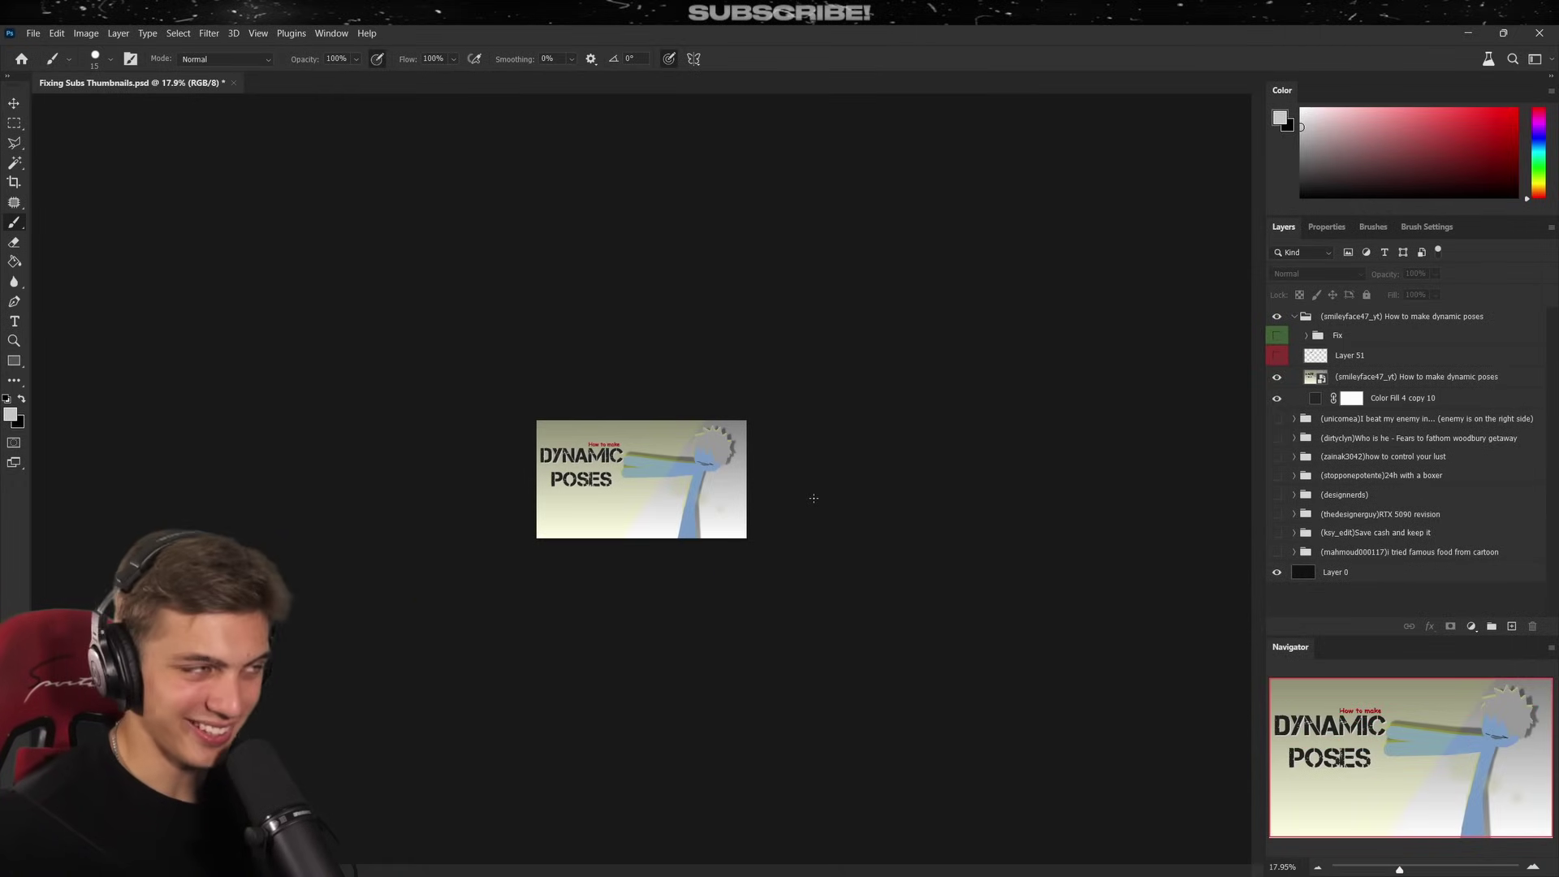
pyautogui.scroll(5, 618, 487)
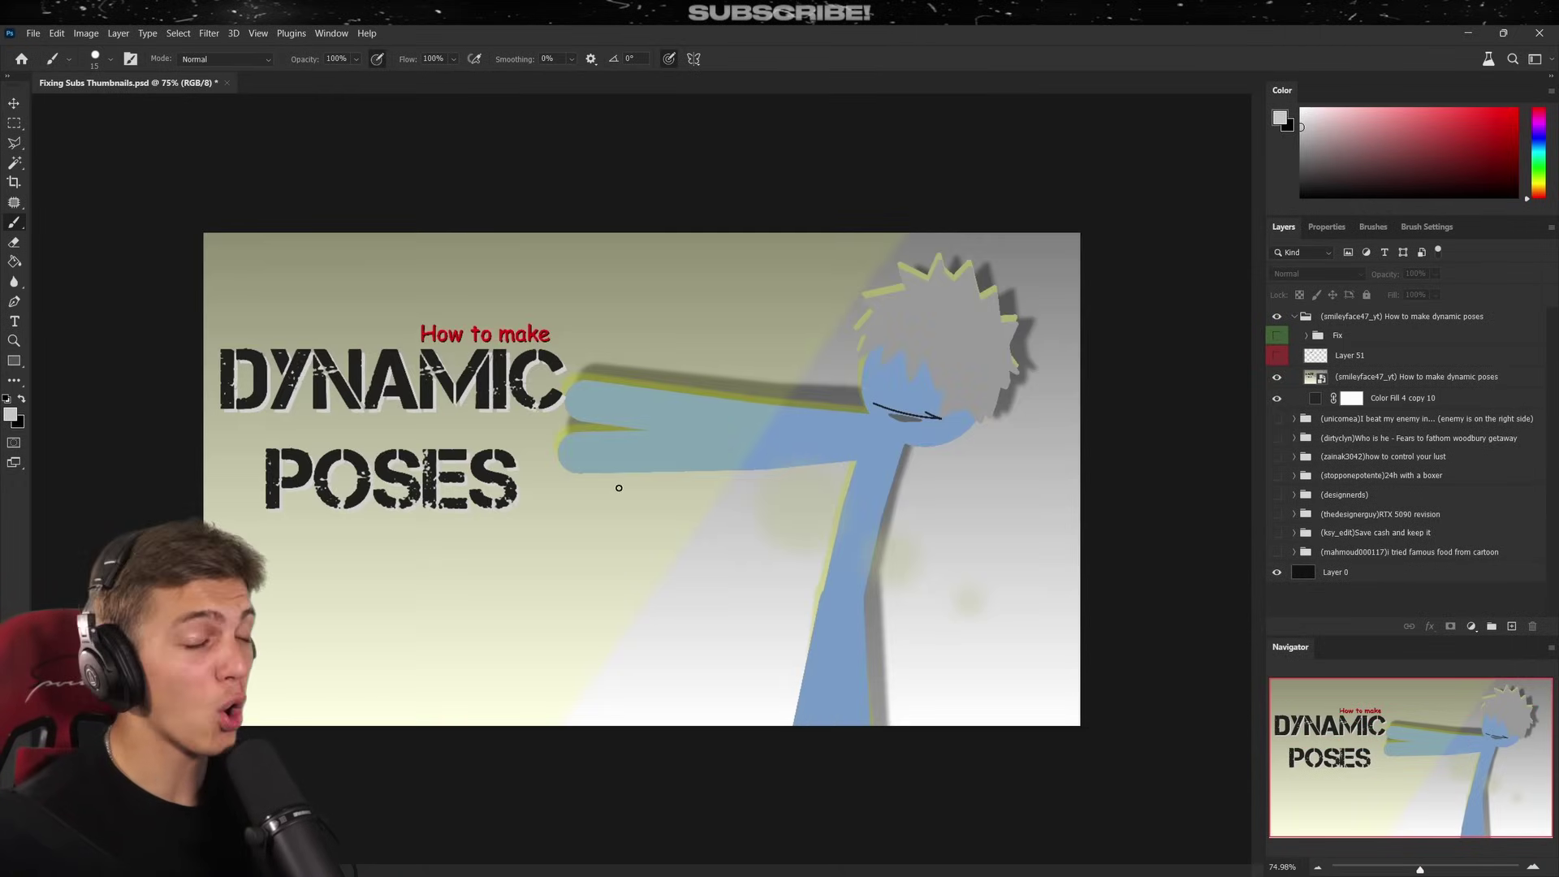
pyautogui.click(1277, 355)
pyautogui.scroll(2, 777, 421)
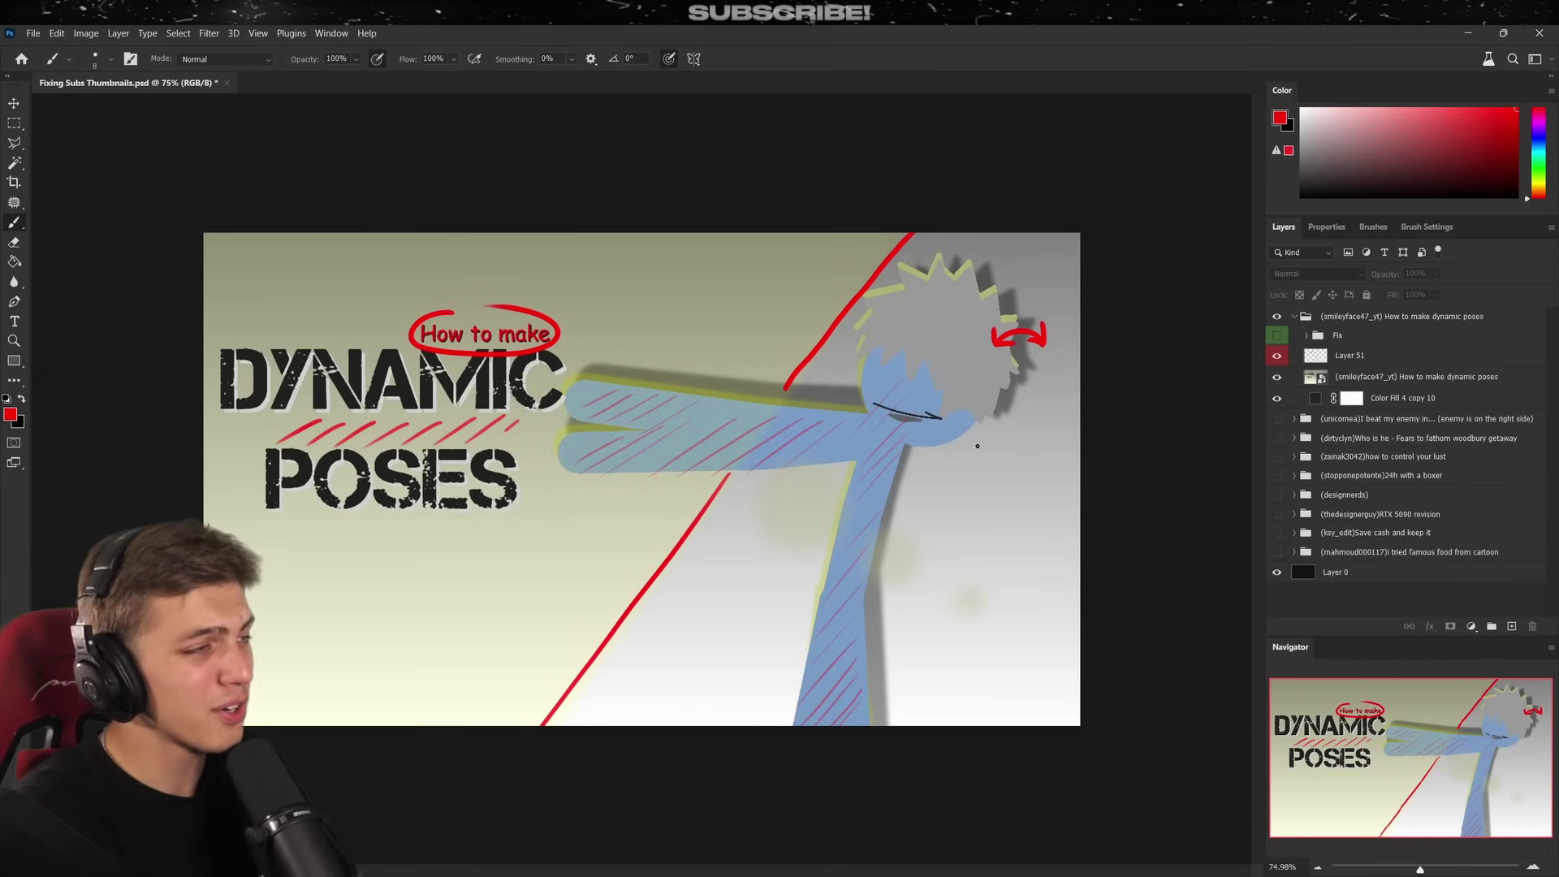
# Hatch the figure's grey hair with diagonal red brush strokes on a new layer, and undo the strokes and the layer
pyautogui.hotkey('ctrl', 'shift', 'alt', 'n')
pyautogui.moveTo(910, 334); pyautogui.dragTo(950, 277)
pyautogui.moveTo(881, 348); pyautogui.dragTo(926, 273)
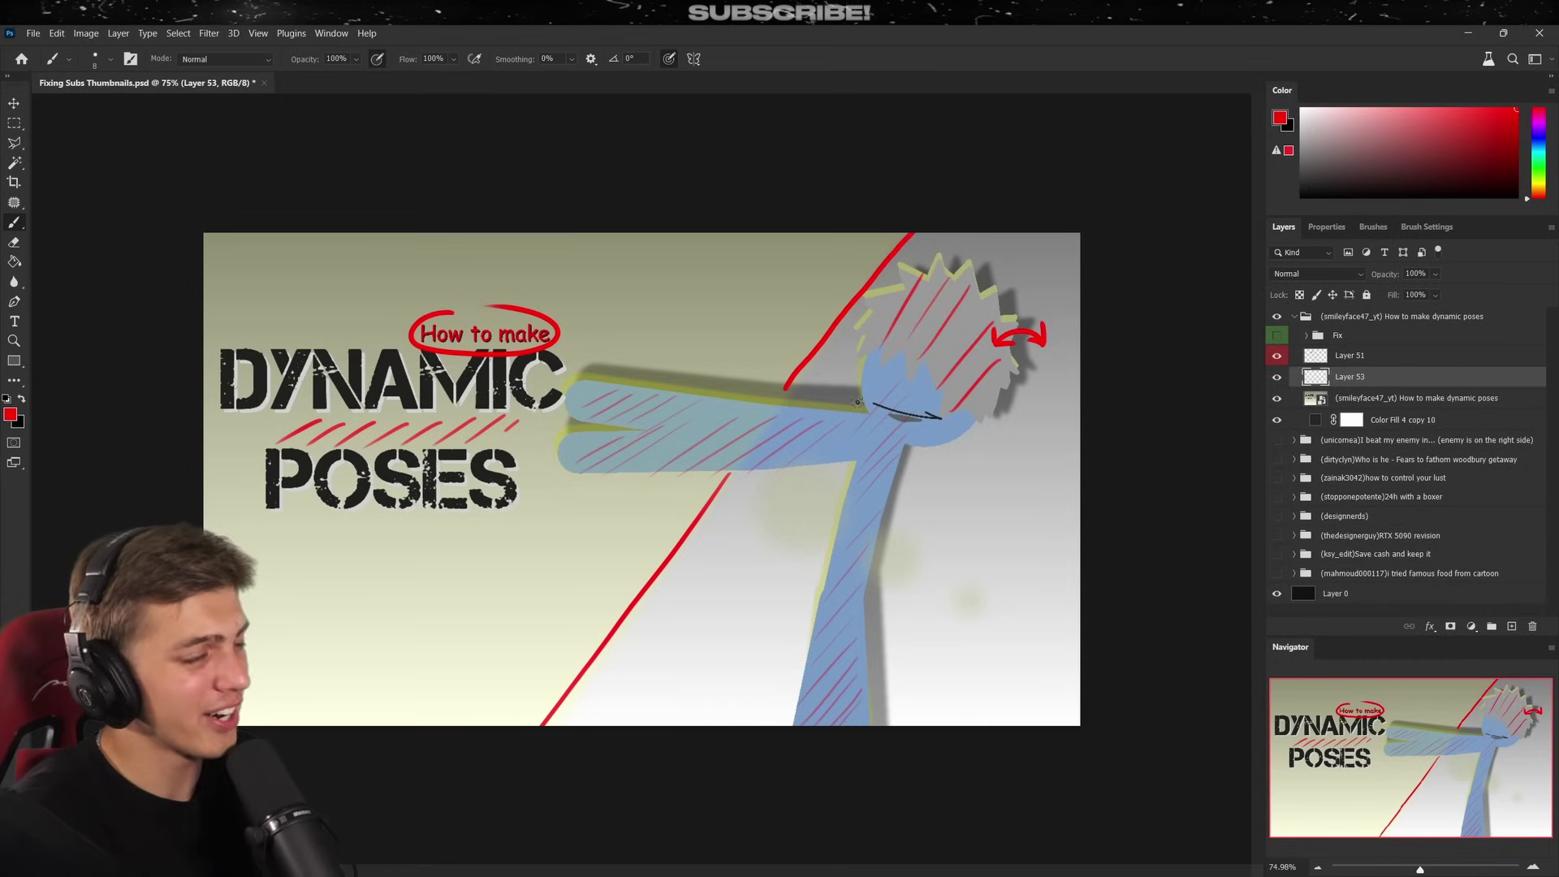
pyautogui.hotkey('ctrl', 'z')
pyautogui.hotkey('ctrl', 'z')
pyautogui.hotkey('ctrl', 'z')
pyautogui.hotkey('ctrl', 'z')
pyautogui.hotkey('ctrl', 'z')
pyautogui.hotkey('ctrl', 'shift', 'z')
pyautogui.hotkey('ctrl', 'z')
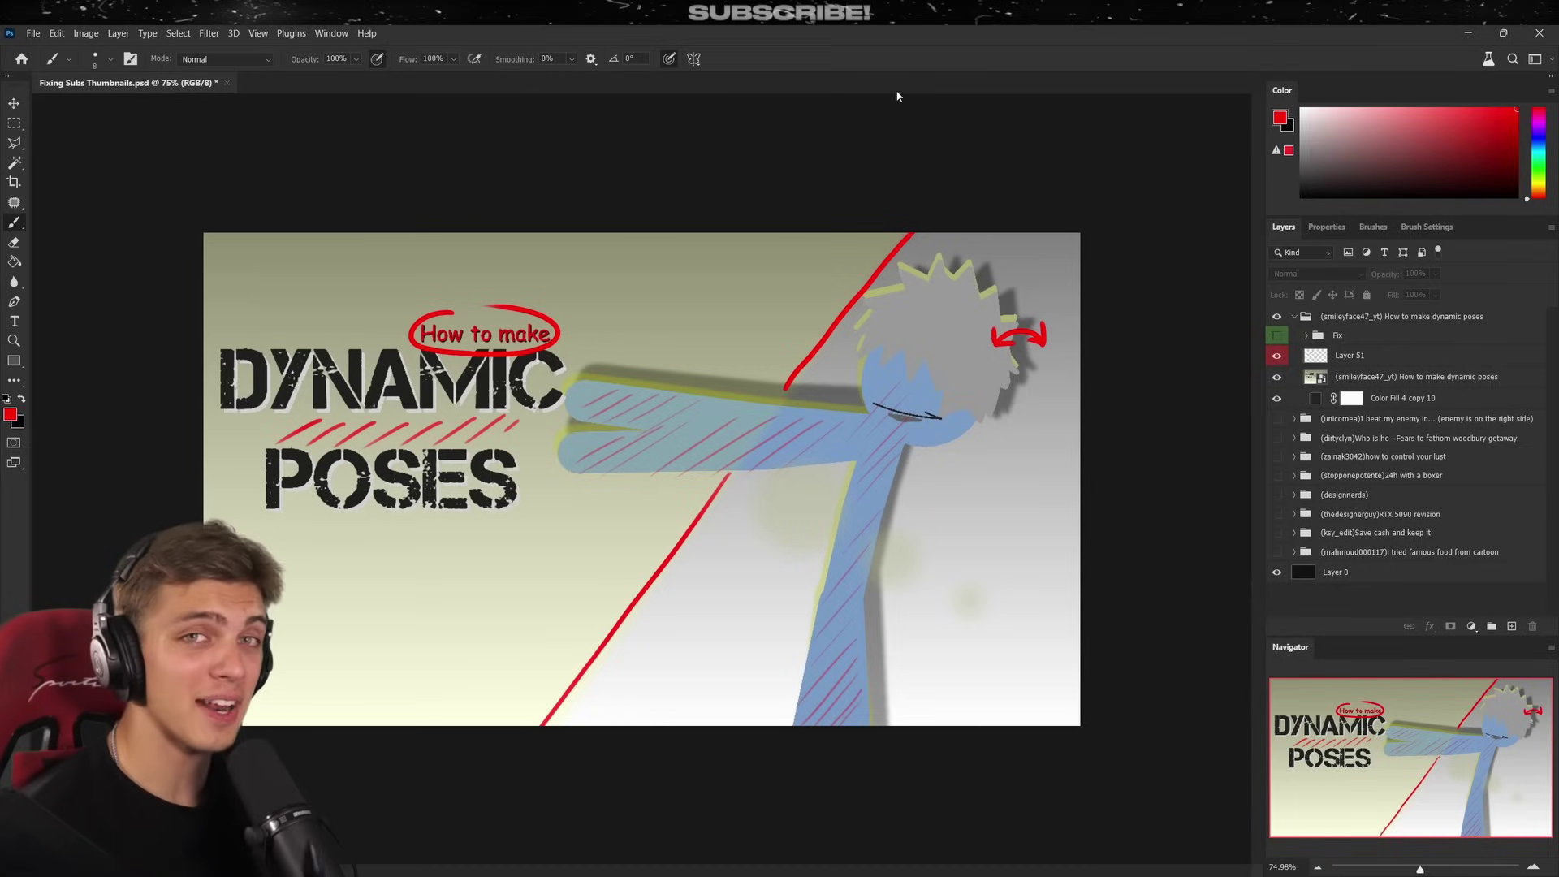
# Hide the red markup and set the saturation of a duplicate of the dynamic poses thumbnail layer to -100
pyautogui.click(1277, 356)
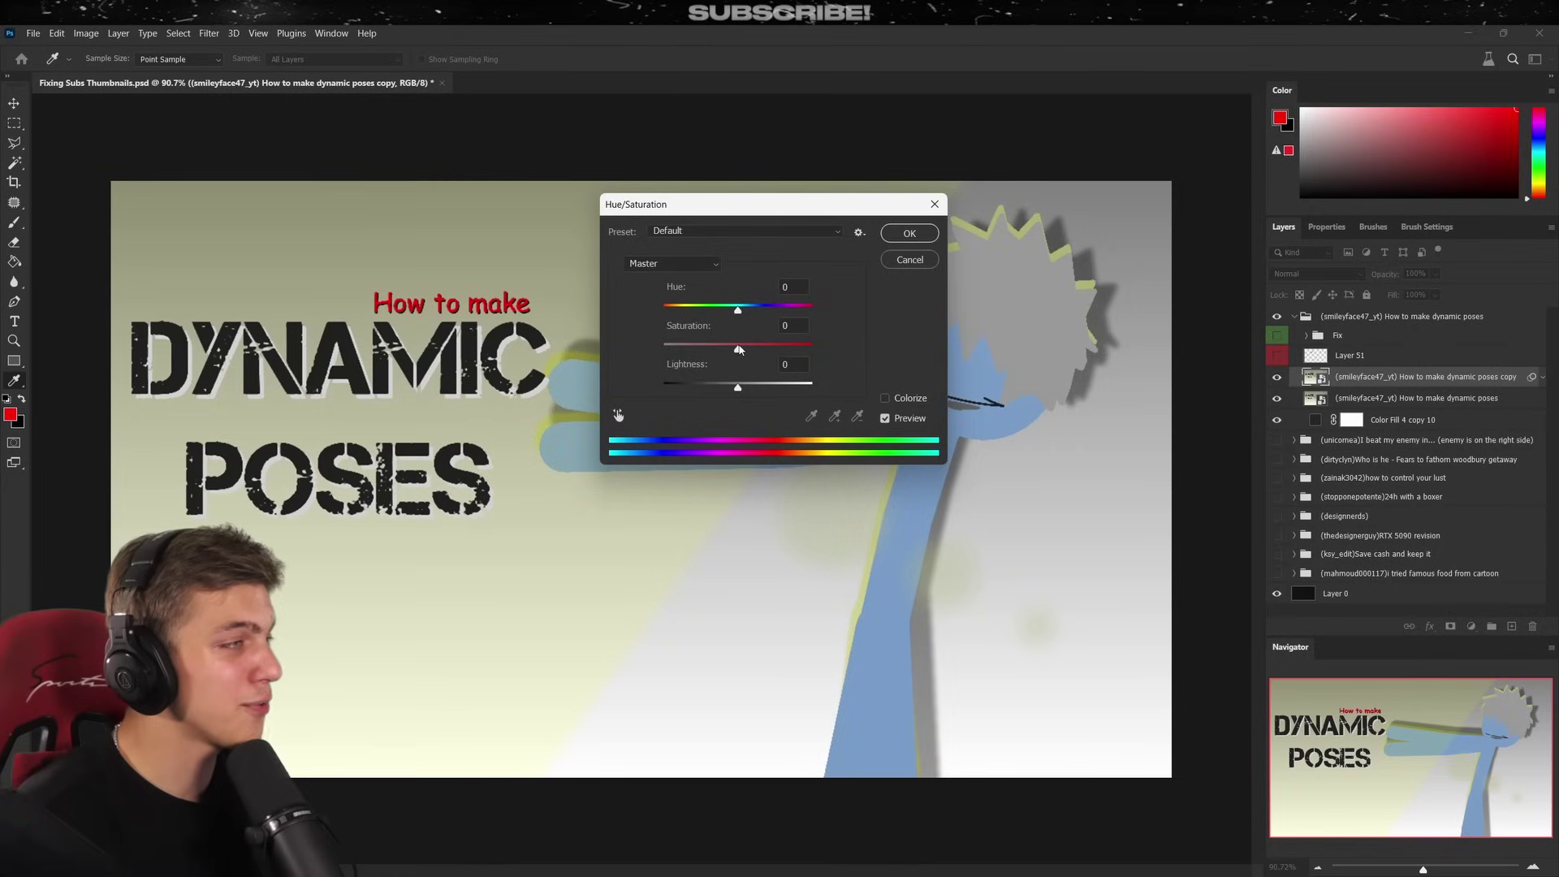
pyautogui.write('-100')
pyautogui.click(885, 233)
pyautogui.press('b')
# Show the Fix group of the "How to make dynamic poses" thumbnail
pyautogui.scroll(5, 845, 312)
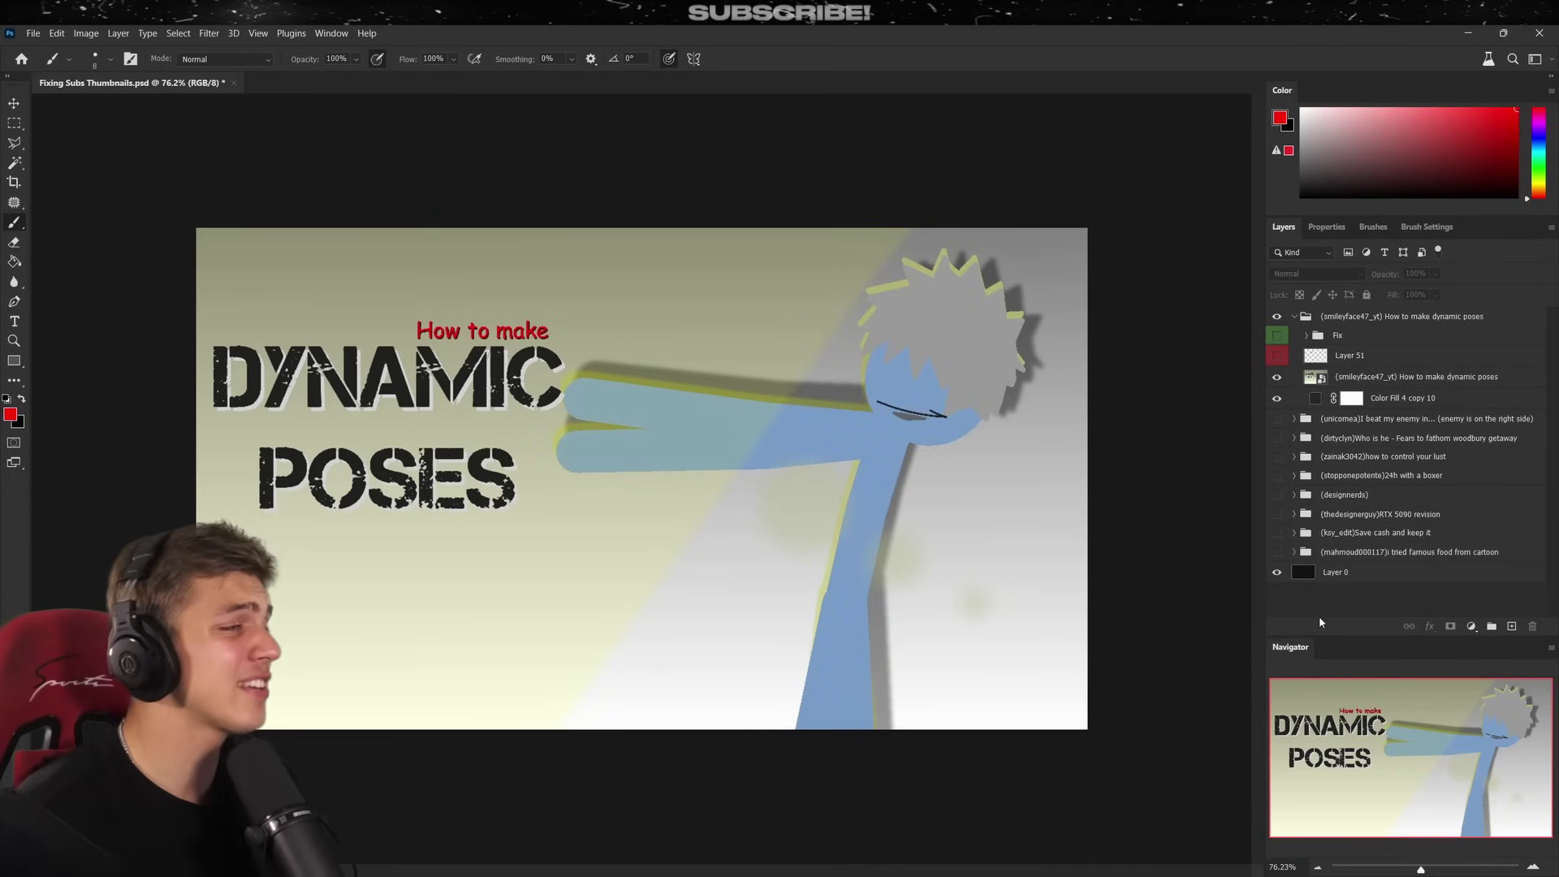
pyautogui.click(1275, 336)
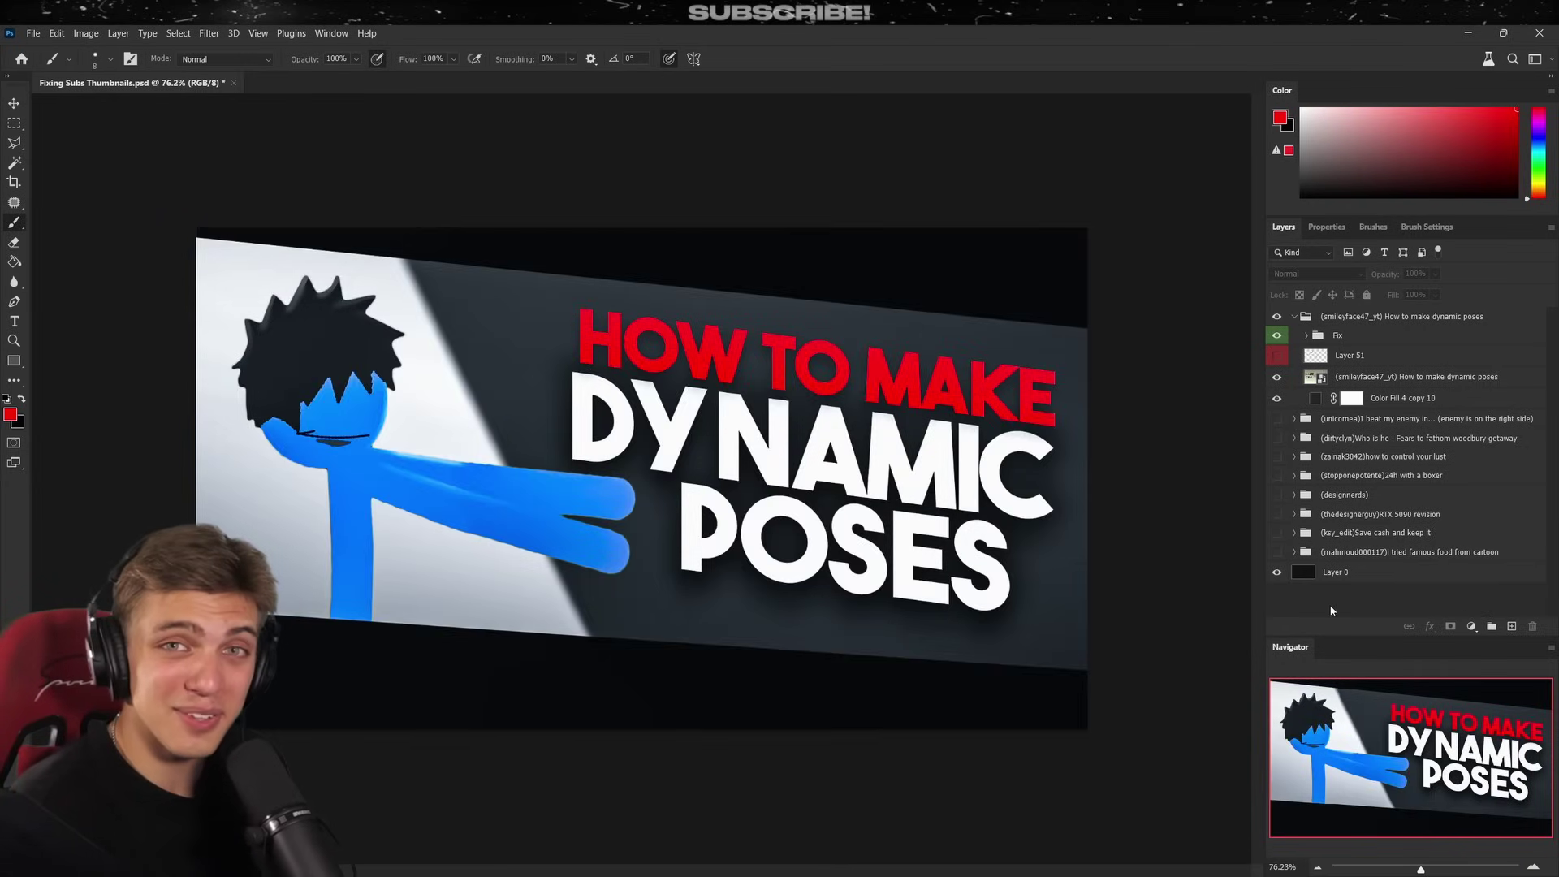